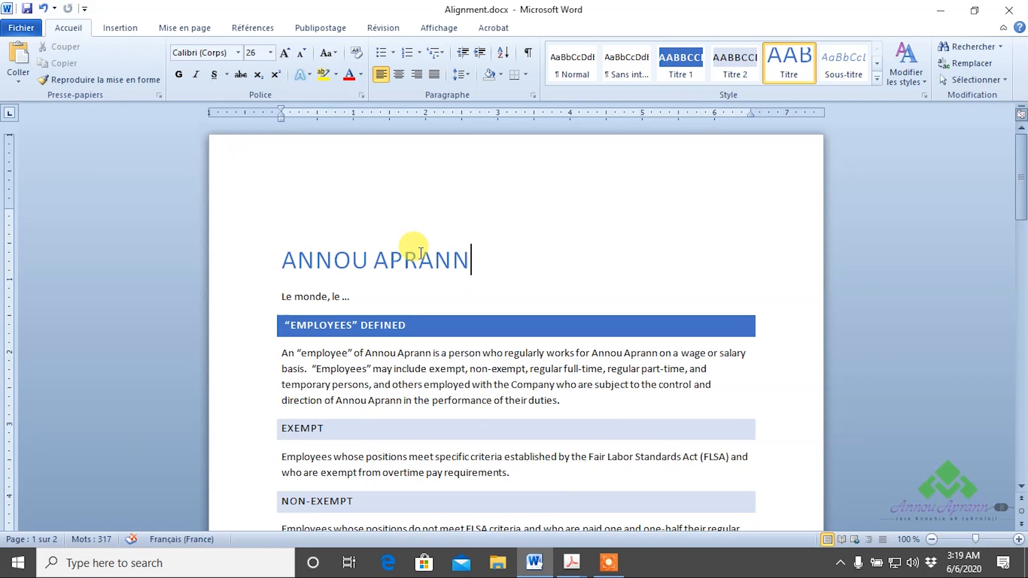
left_click_drag(482, 258, 277, 281)
left_click(459, 287)
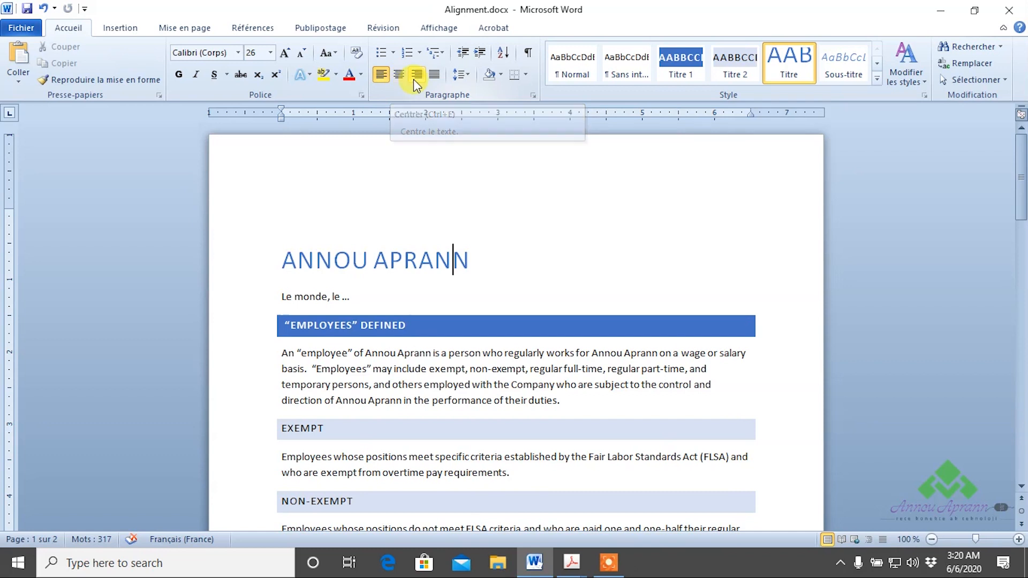
left_click(435, 76)
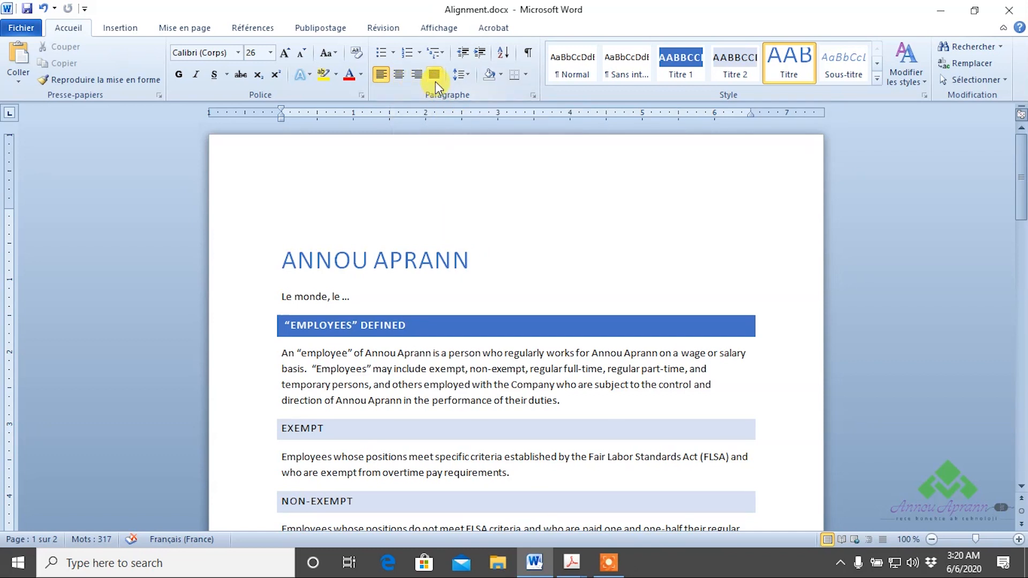
left_click(371, 69)
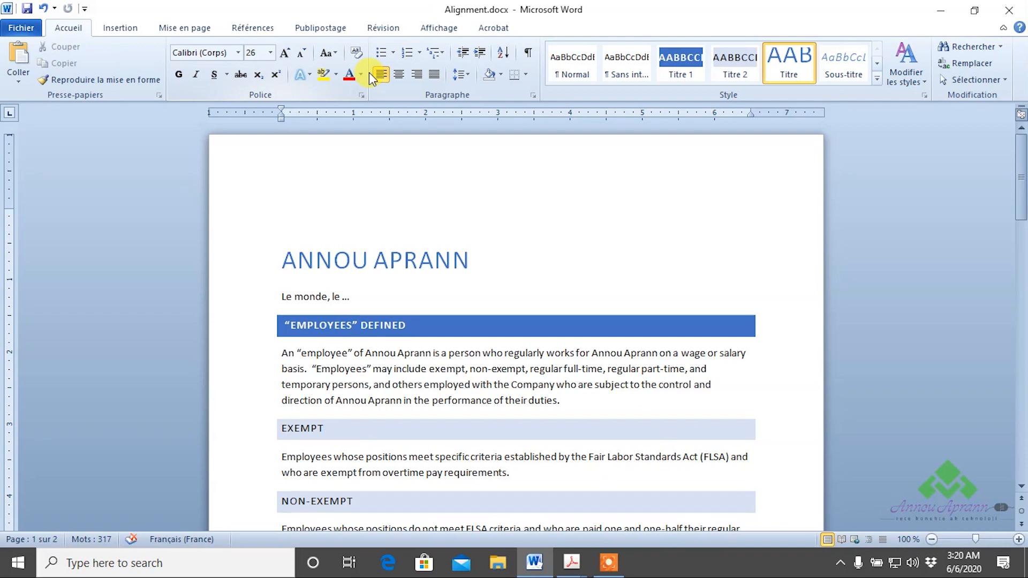
- Try justified alignment on the text from the title through the REGULAR FULL-TIME paragraph, and return it to left alignment
scroll(300, 252, "down", 2)
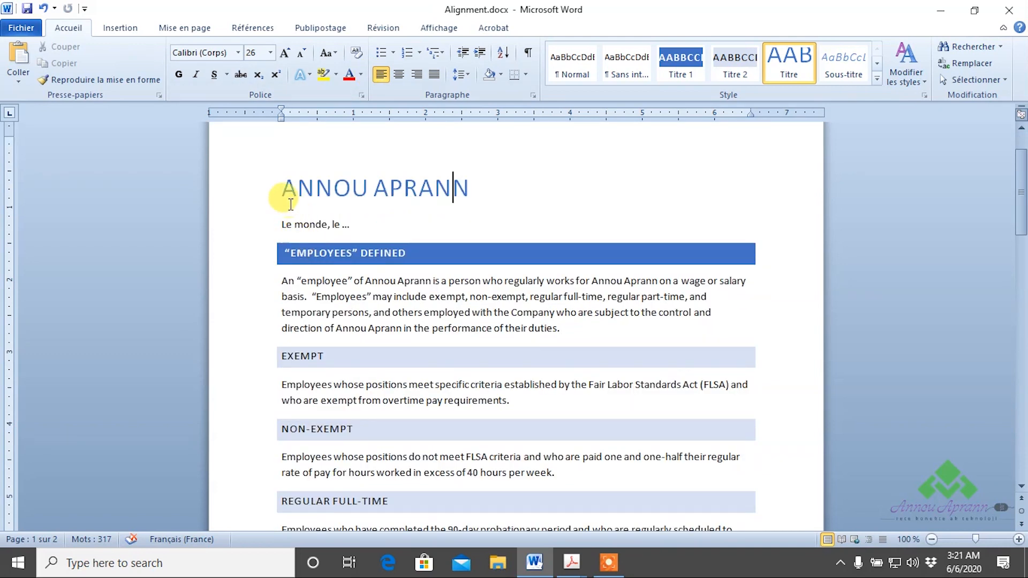
left_click_drag(277, 185, 268, 236)
left_click_drag(264, 282, 225, 533)
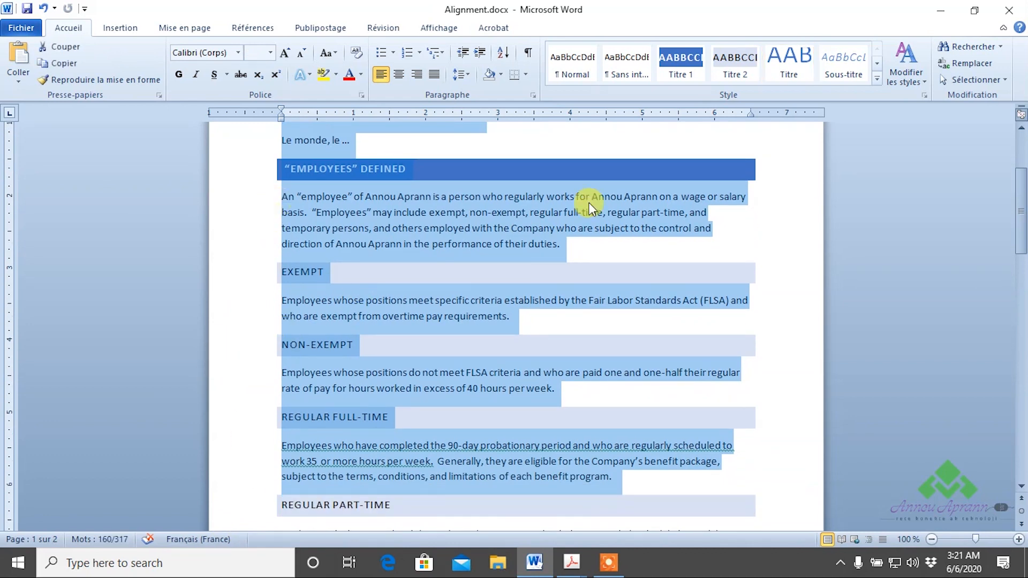
scroll(757, 292, "up", 3)
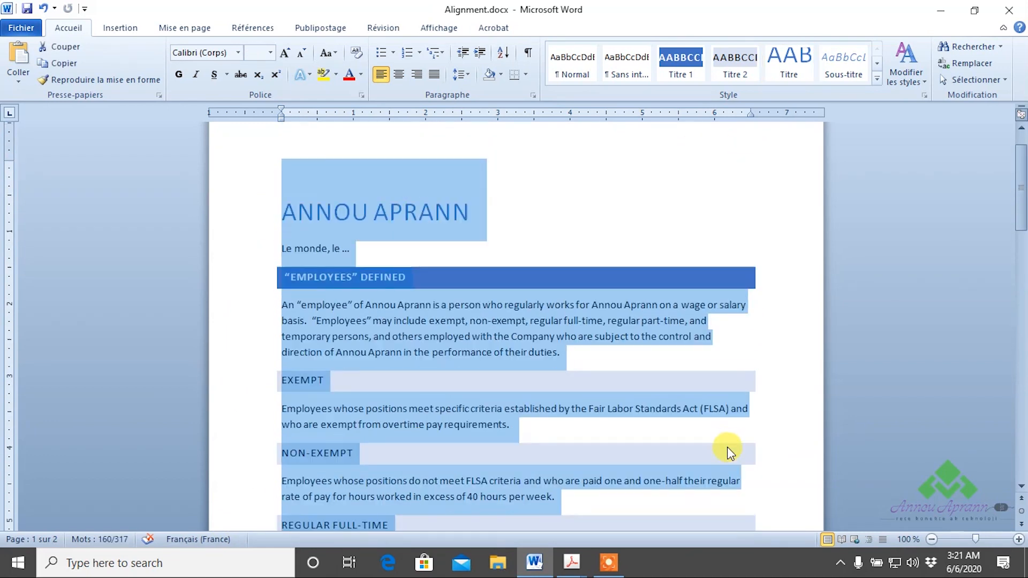
scroll(726, 410, "down", 8)
scroll(733, 412, "up", 5)
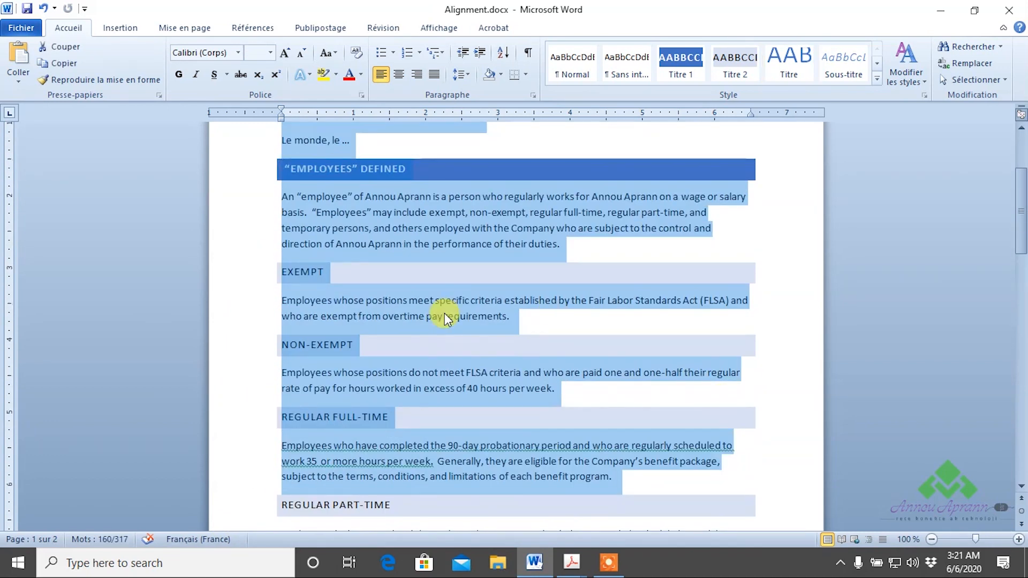
scroll(502, 325, "up", 4)
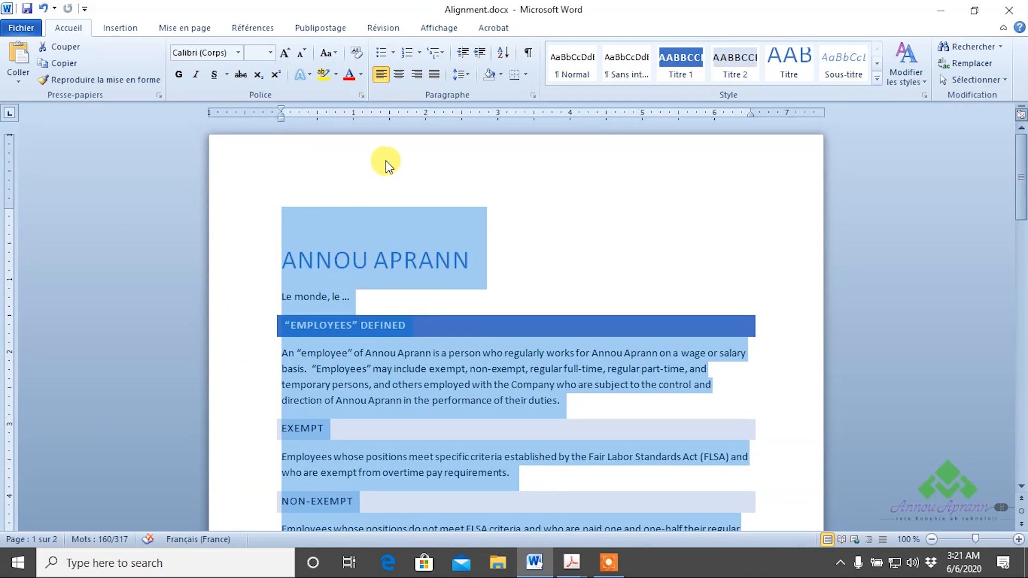
left_click(378, 78)
left_click(436, 78)
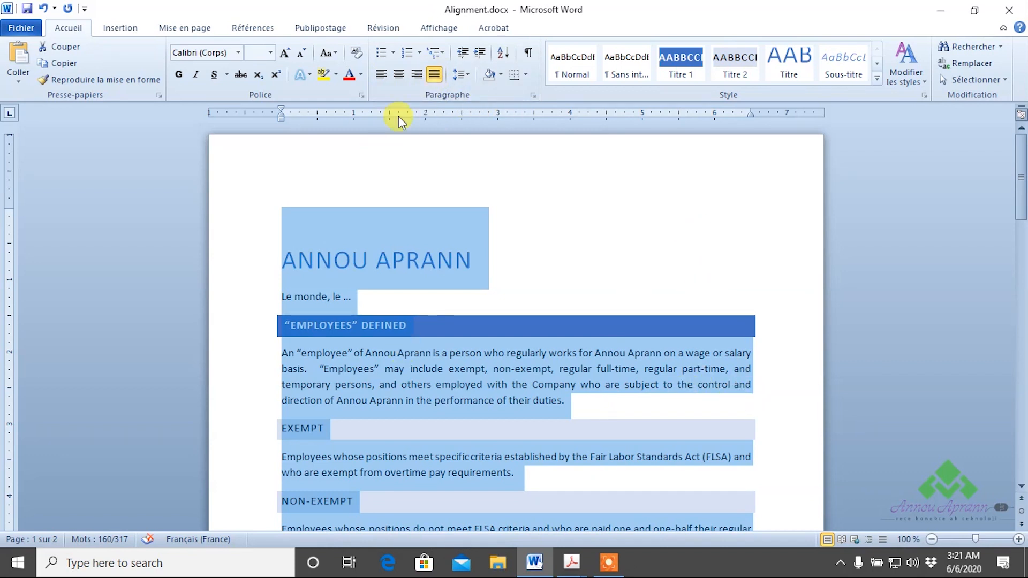
left_click(435, 75)
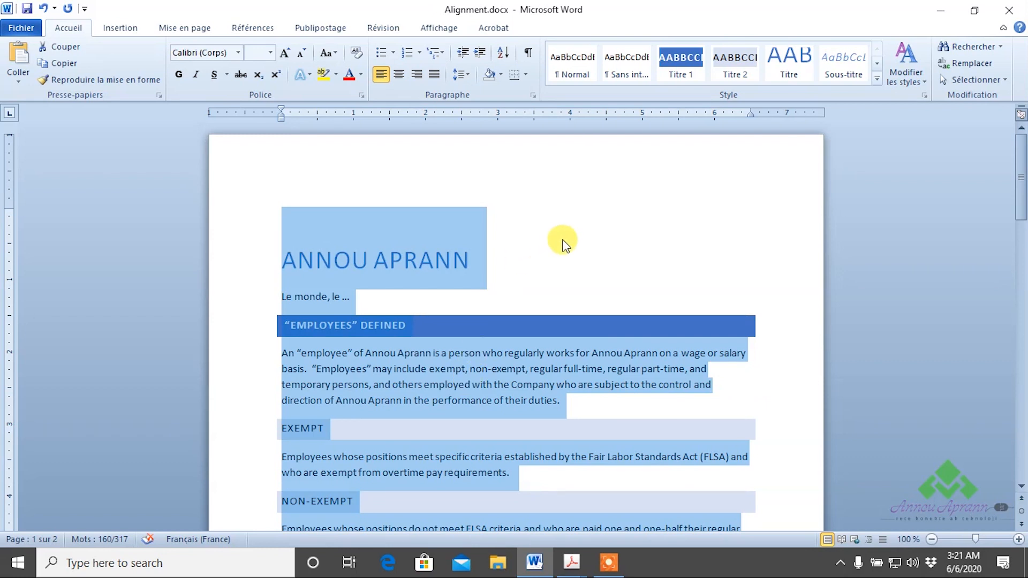
left_click(518, 253)
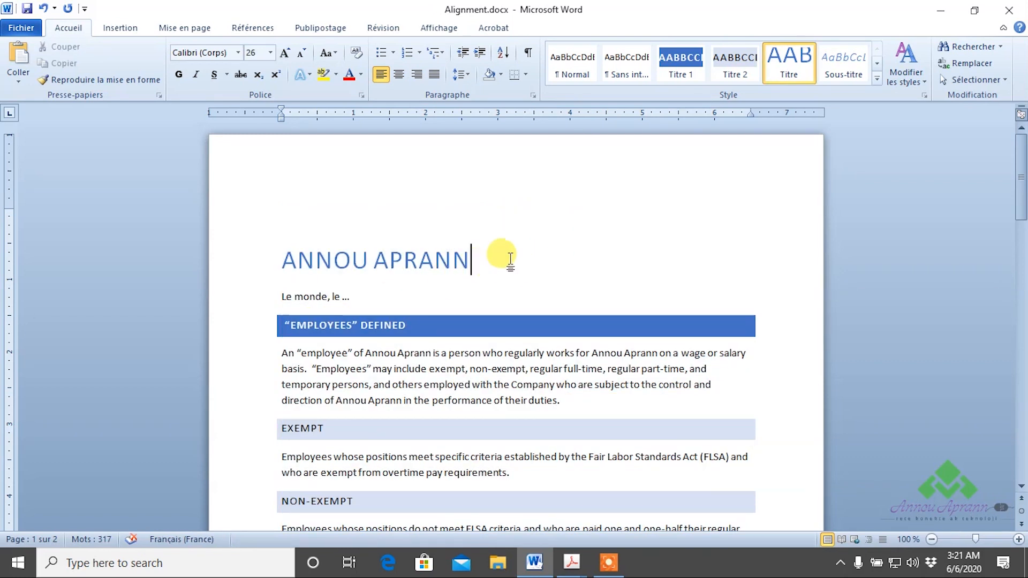
- Try centred alignment on the title ANNOU APRANN
left_click_drag(509, 259, 285, 272)
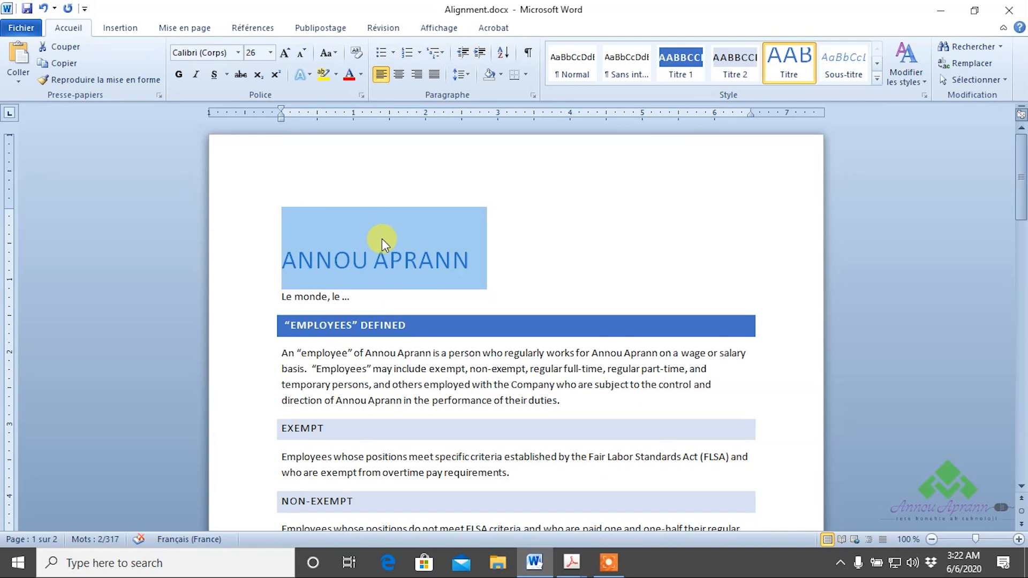
left_click(399, 75)
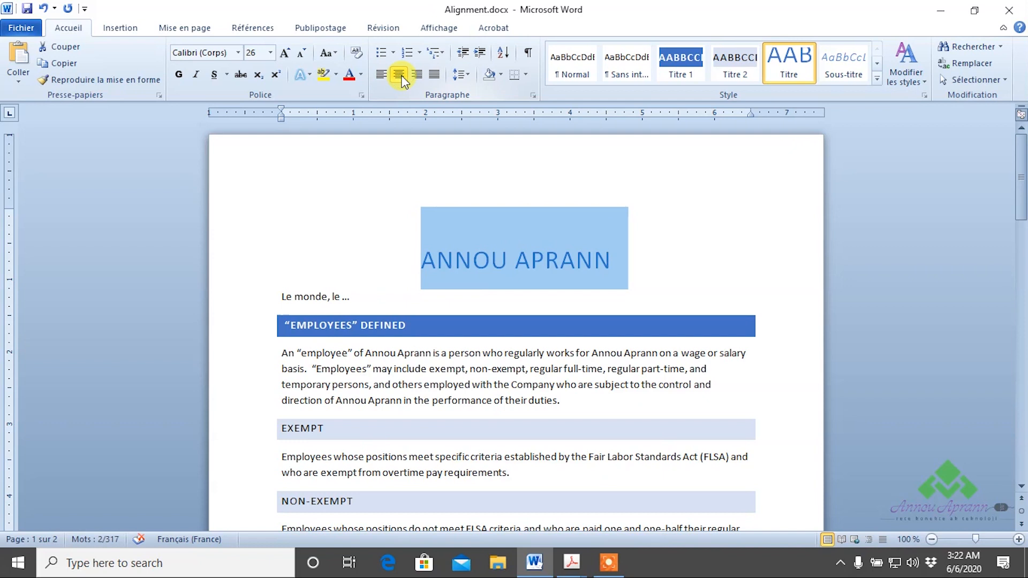
left_click(669, 255)
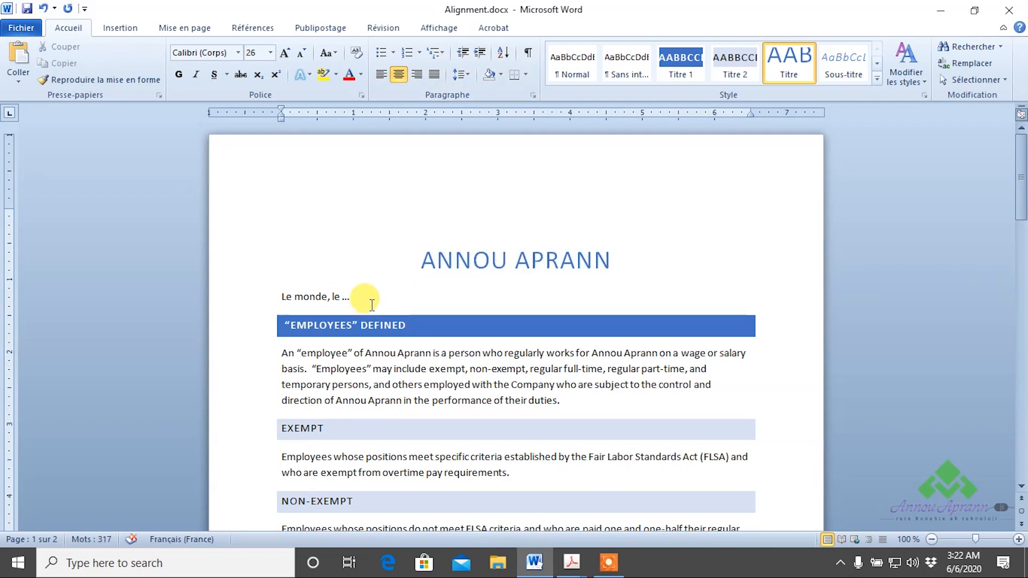
- Return the title ANNOU APRANN to left alignment
triple_click(625, 260)
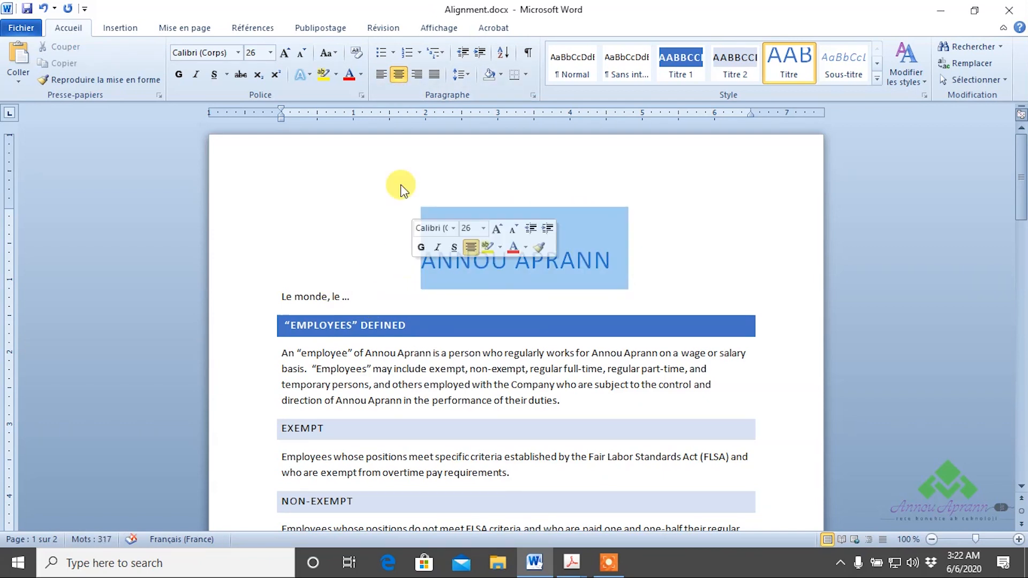
left_click(386, 79)
left_click(489, 253)
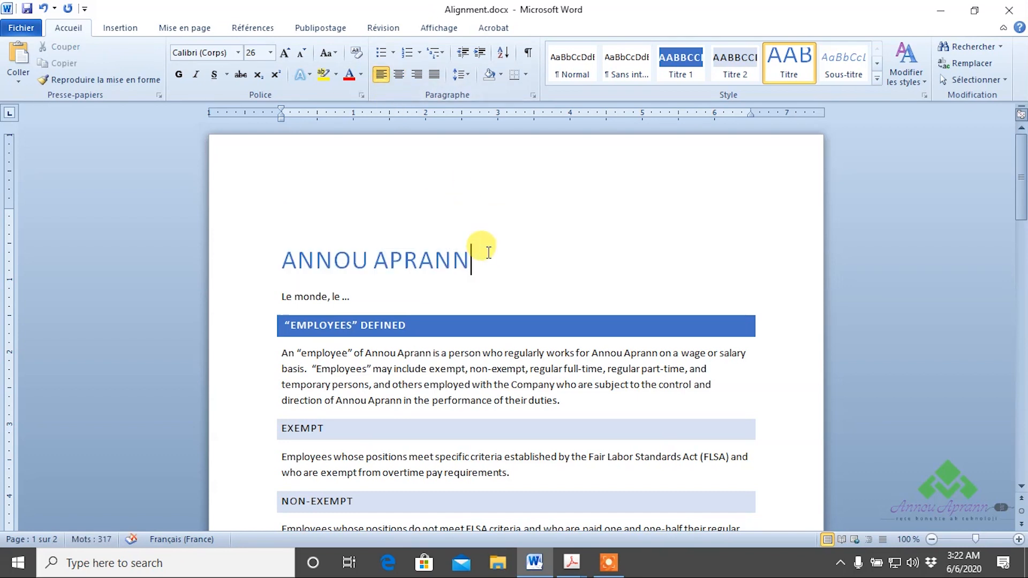
- Try adding a blank line below the title and blank space before its text, and remove both
key("Return")
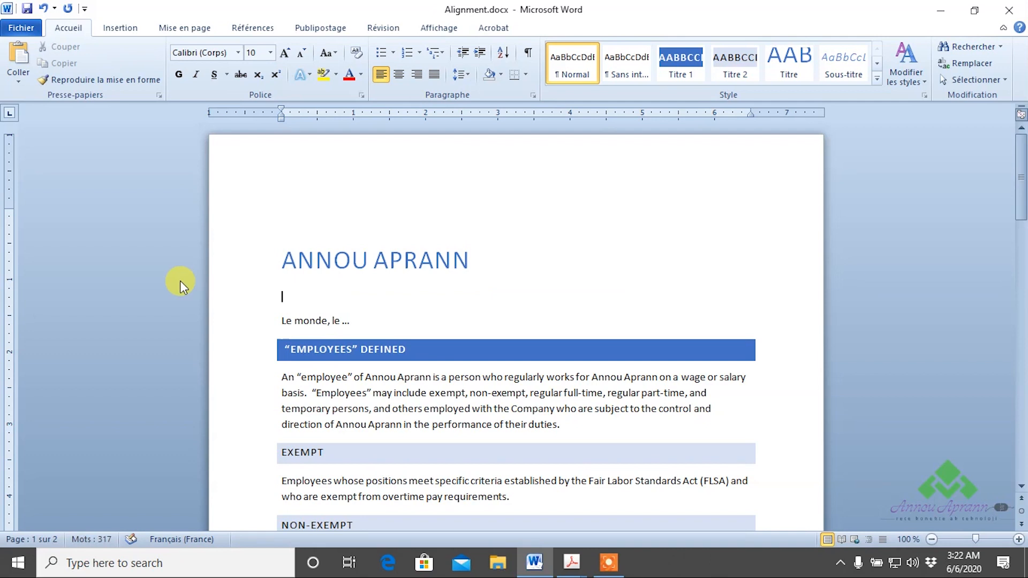
key("BackSpace")
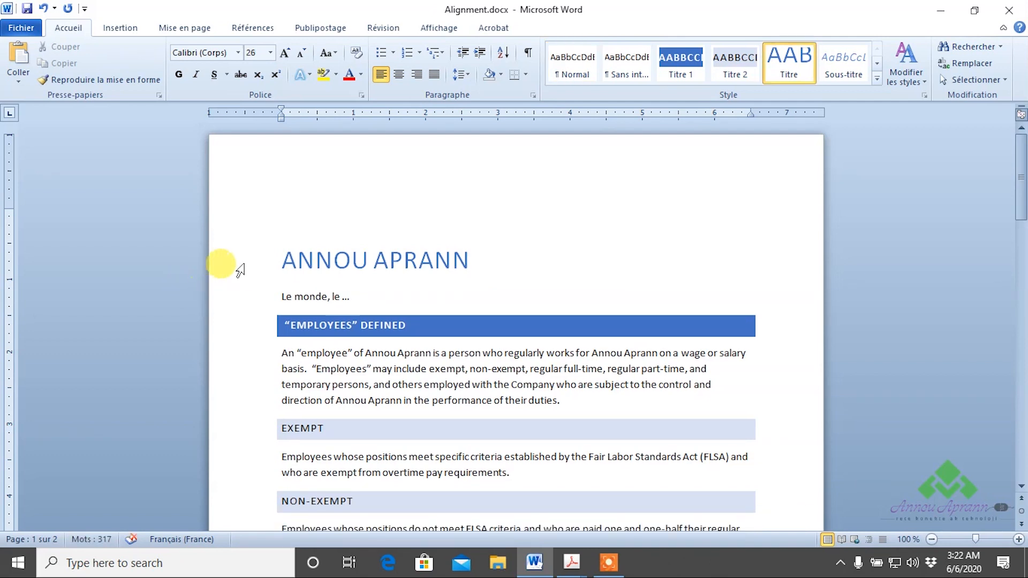
left_click(280, 252)
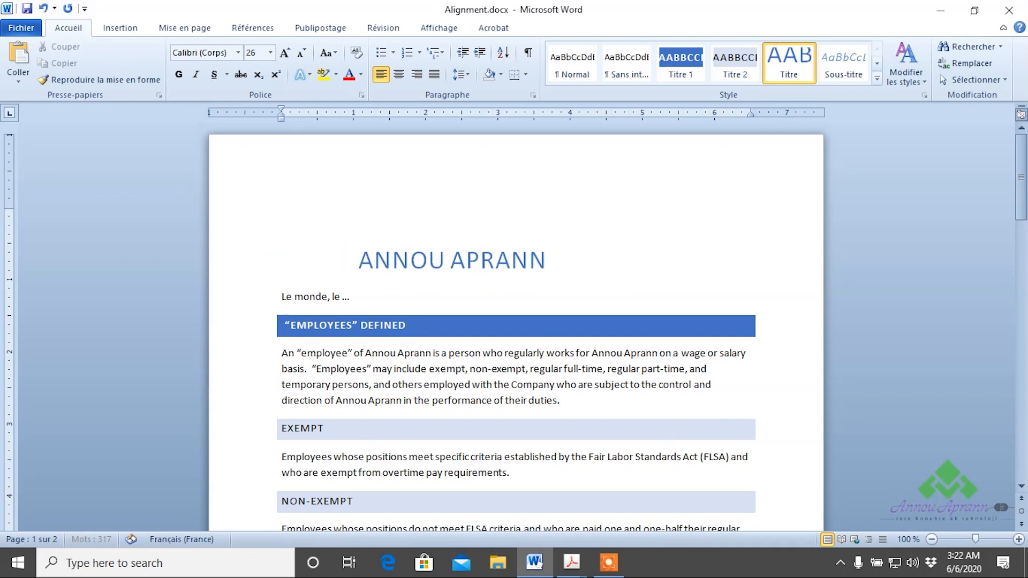
left_click_drag(367, 260, 203, 284)
key("Delete")
- Centre the title ANNOU APRANN on the page
left_click_drag(470, 256, 253, 288)
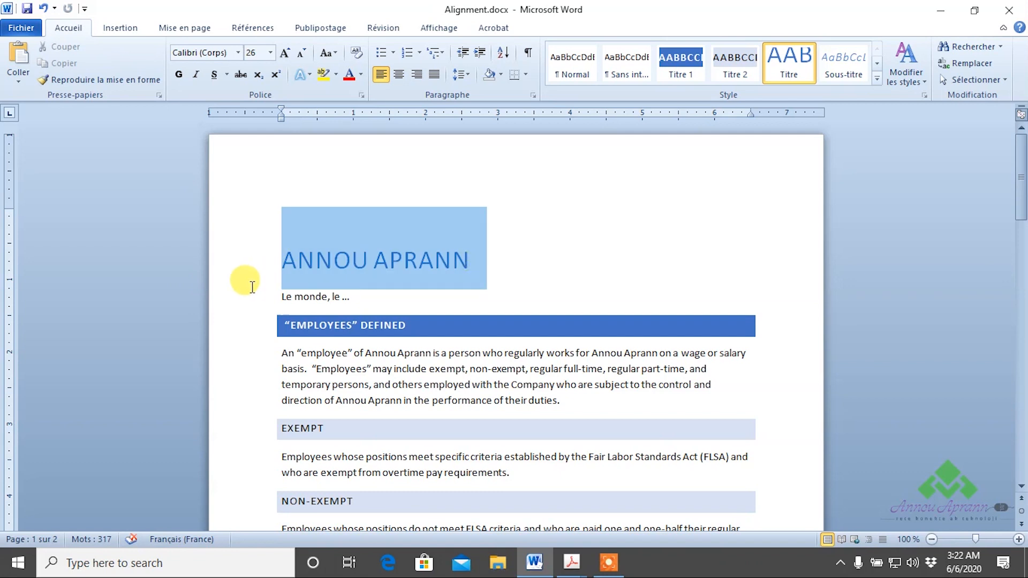
left_click(400, 75)
left_click(664, 231)
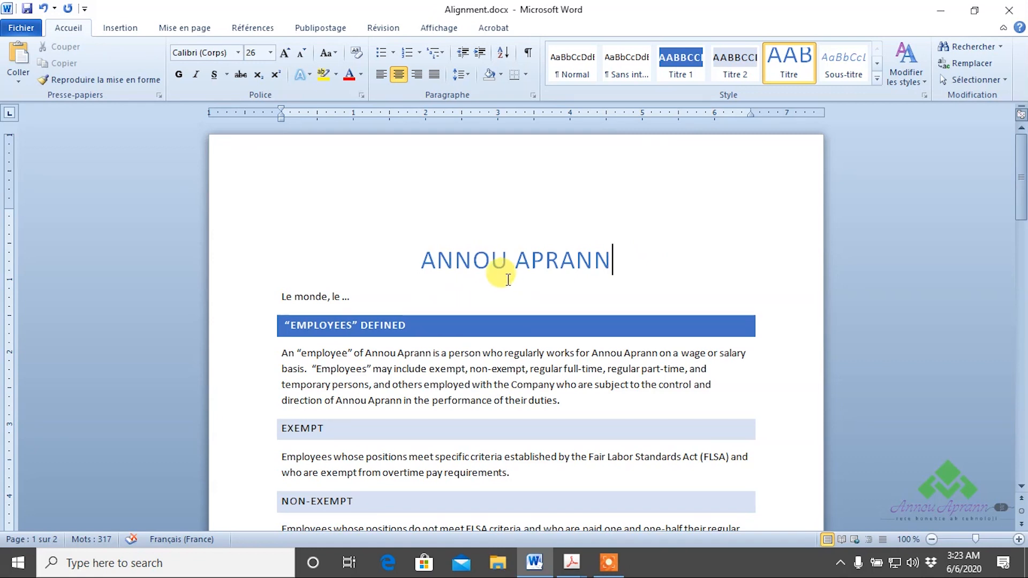
- Right-align the date line "Le monde, le …" below the title
left_click_drag(373, 303, 264, 300)
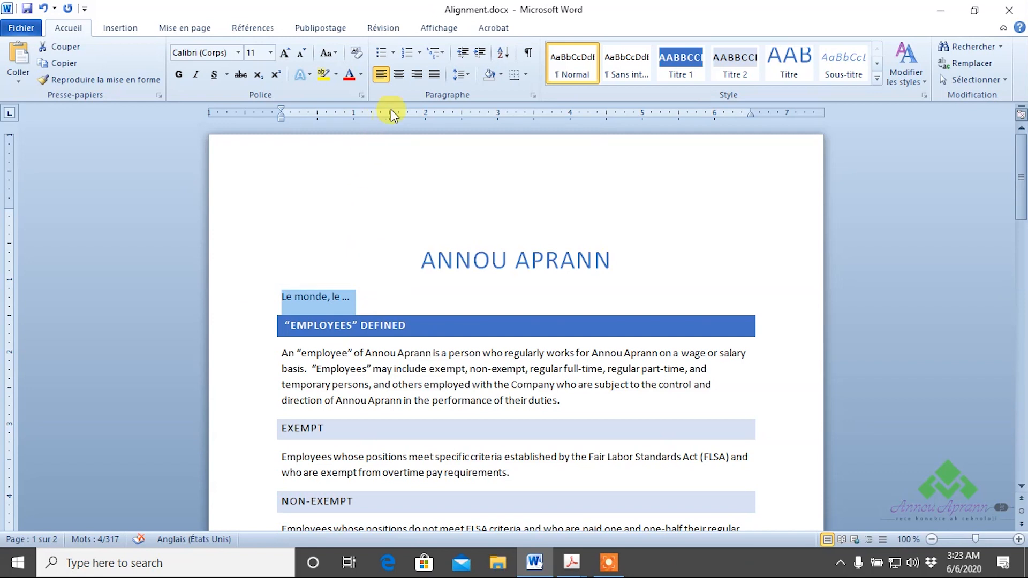
left_click(416, 78)
left_click(766, 324)
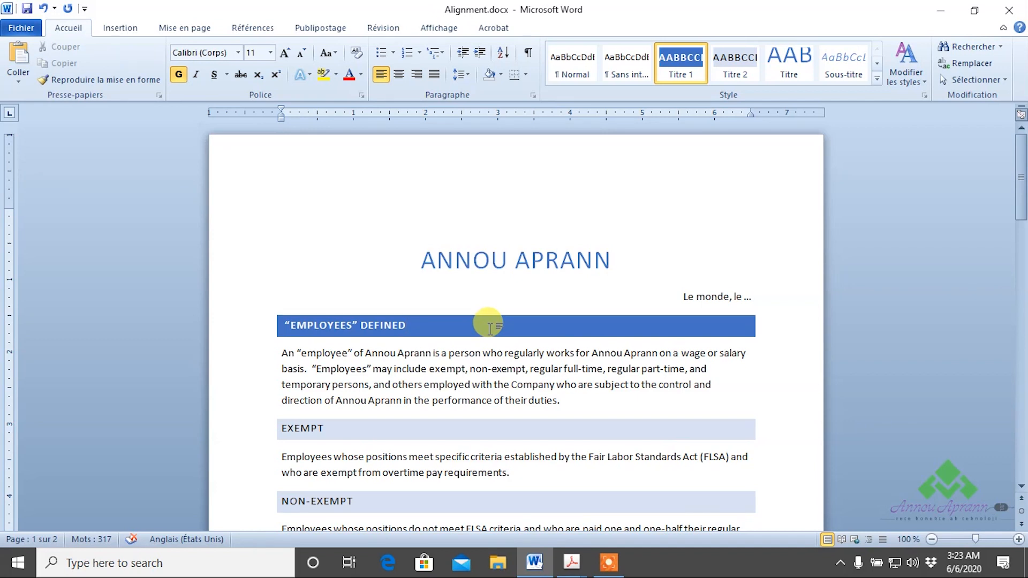
- Centre the heading “EMPLOYEES” DEFINED within its blue band
left_click_drag(635, 256, 399, 278)
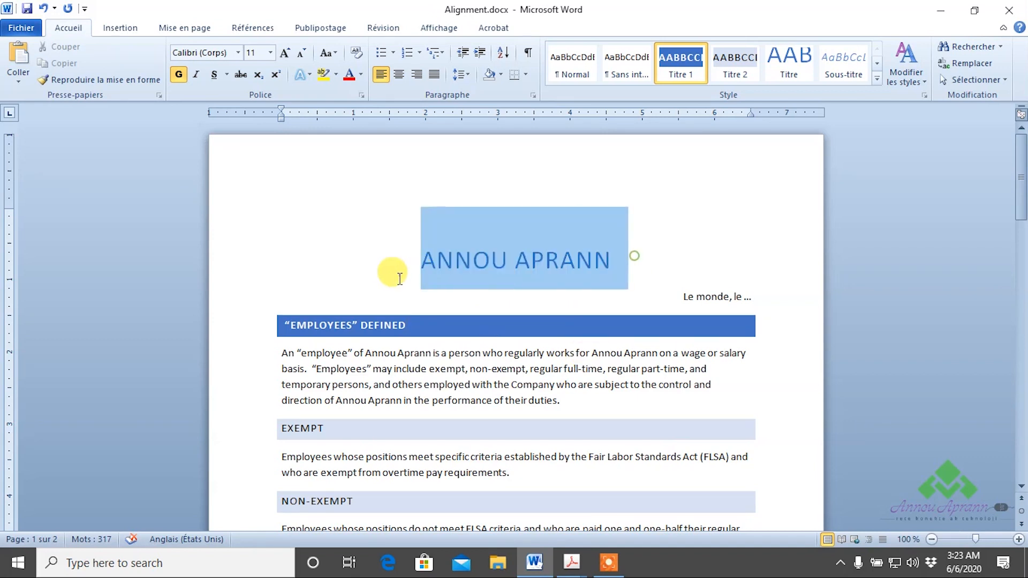
left_click_drag(755, 297, 625, 298)
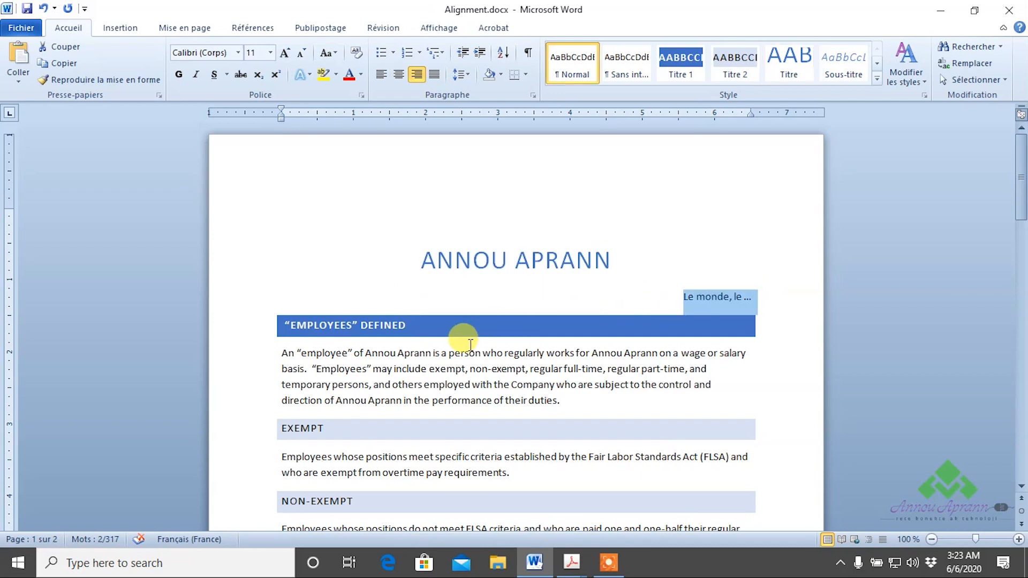
left_click_drag(430, 326, 254, 333)
left_click(377, 336)
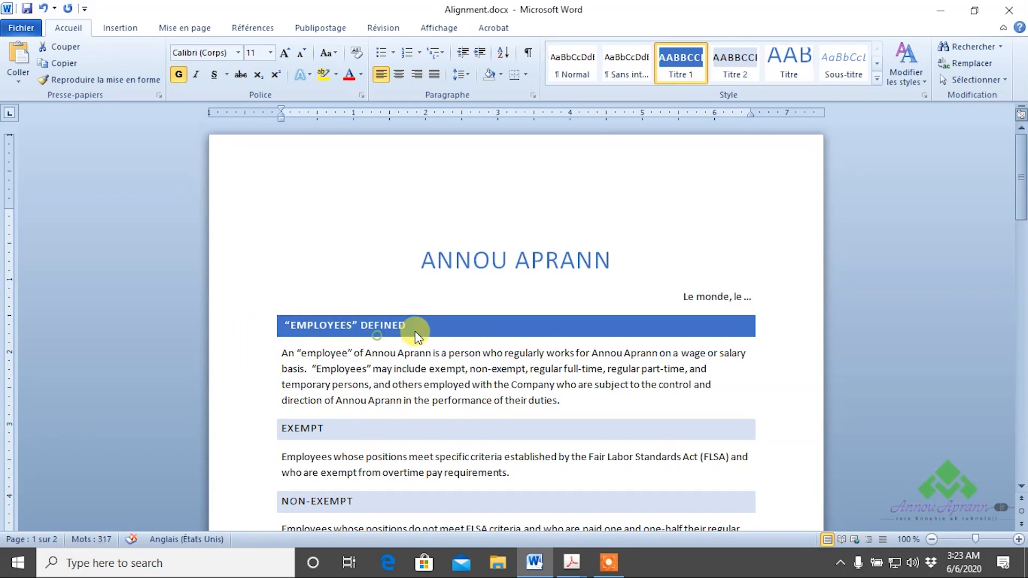
triple_click(421, 324)
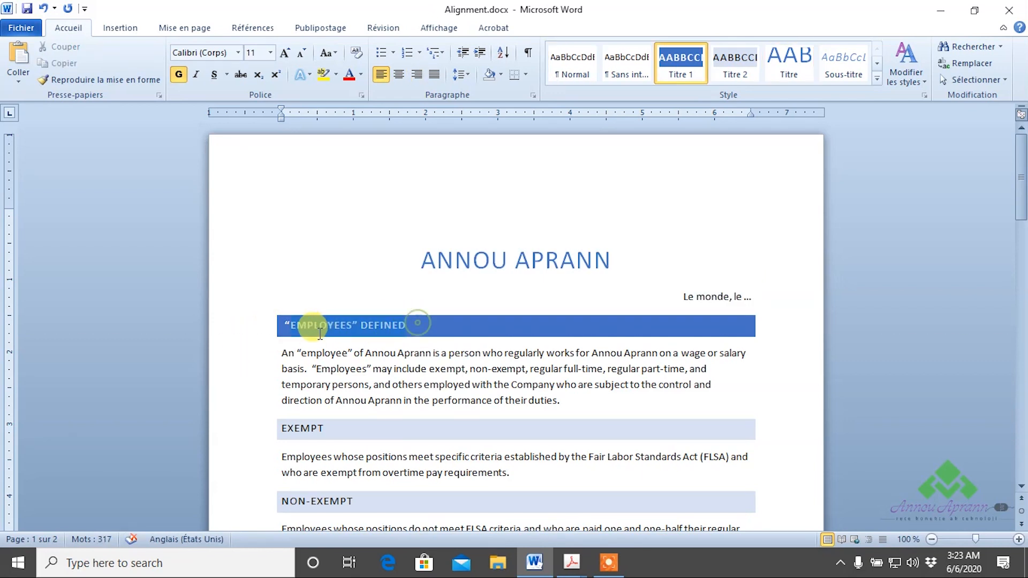
left_click(399, 74)
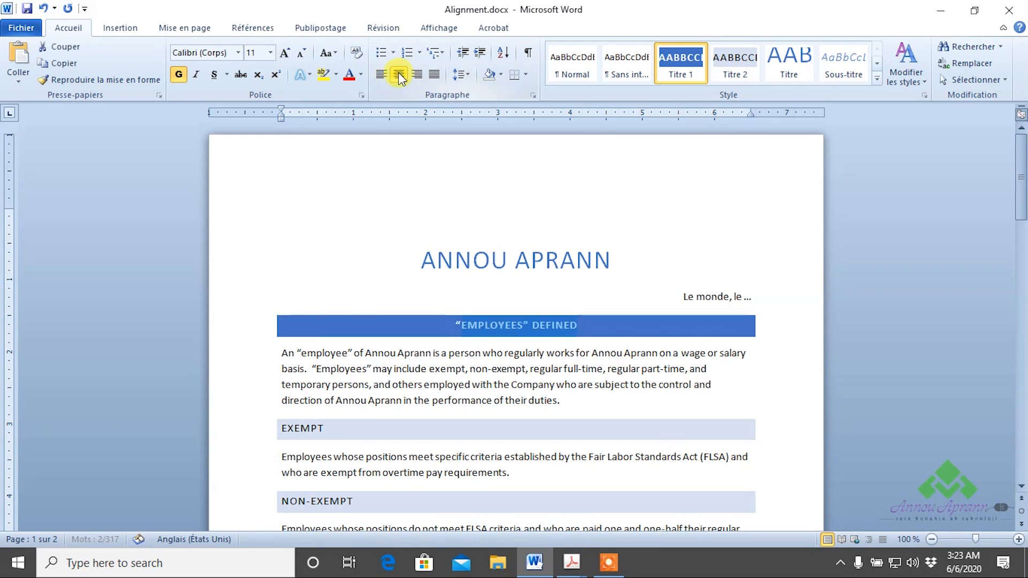
- Try justified alignment on the paragraph below the “EMPLOYEES” DEFINED heading and compare its left and right edges
left_click(564, 405)
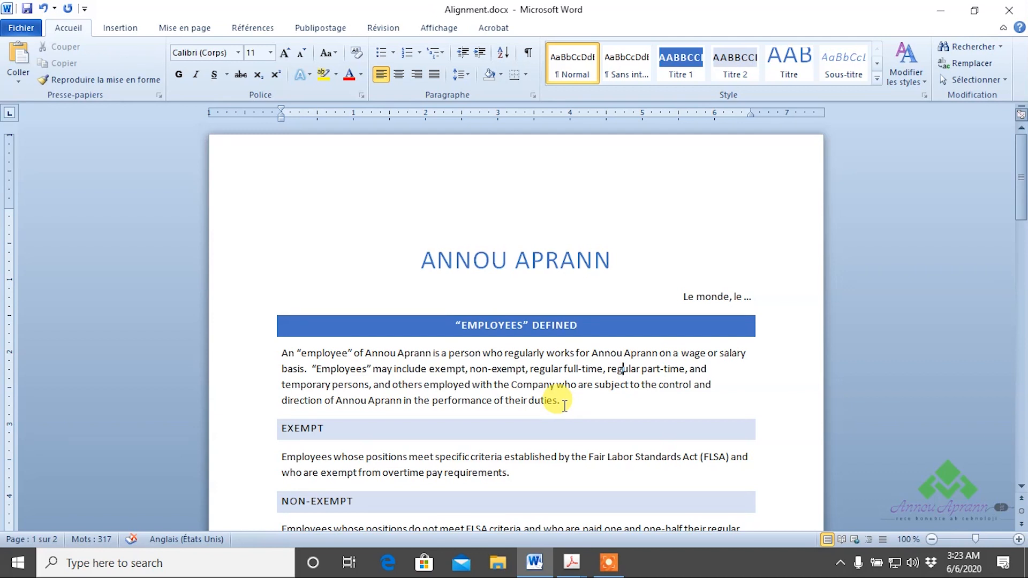
left_click_drag(564, 403, 356, 354)
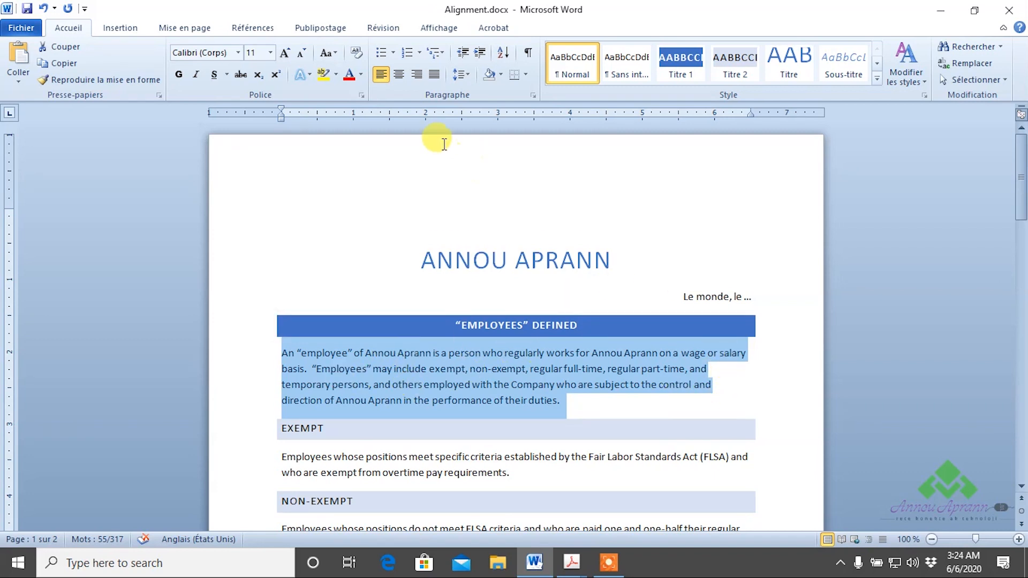
left_click(434, 76)
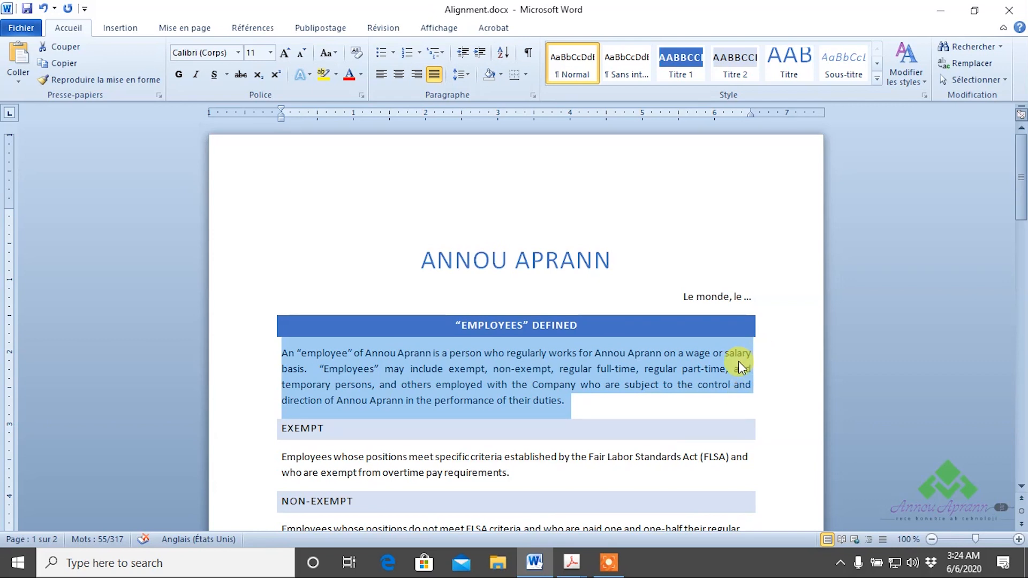
left_click_drag(570, 403, 275, 360)
left_click(281, 353)
left_click(765, 365)
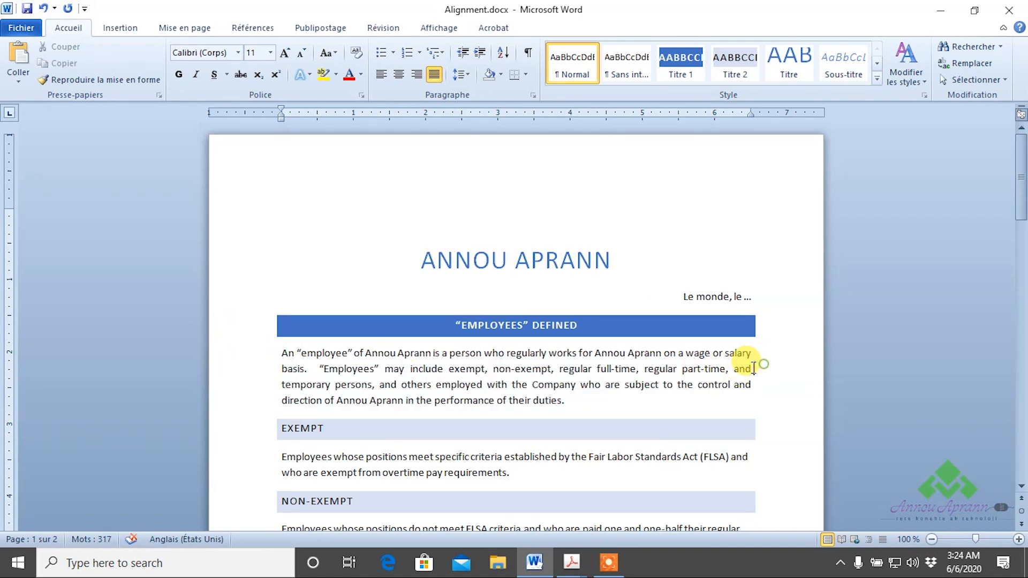
- Return the paragraph below the “EMPLOYEES” DEFINED heading to left alignment and check its right edge
left_click_drag(566, 401, 271, 355)
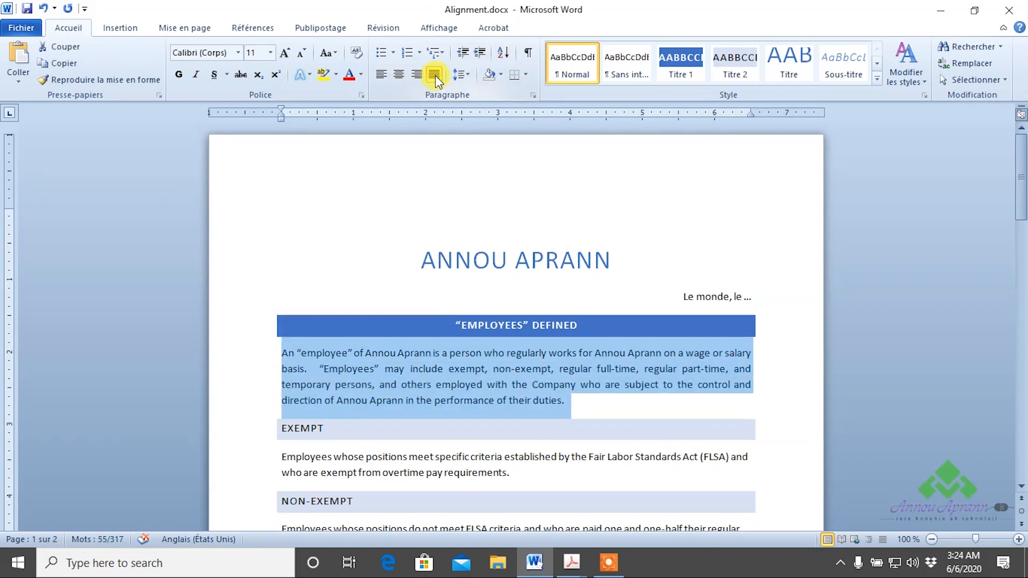
left_click(381, 74)
left_click(729, 368)
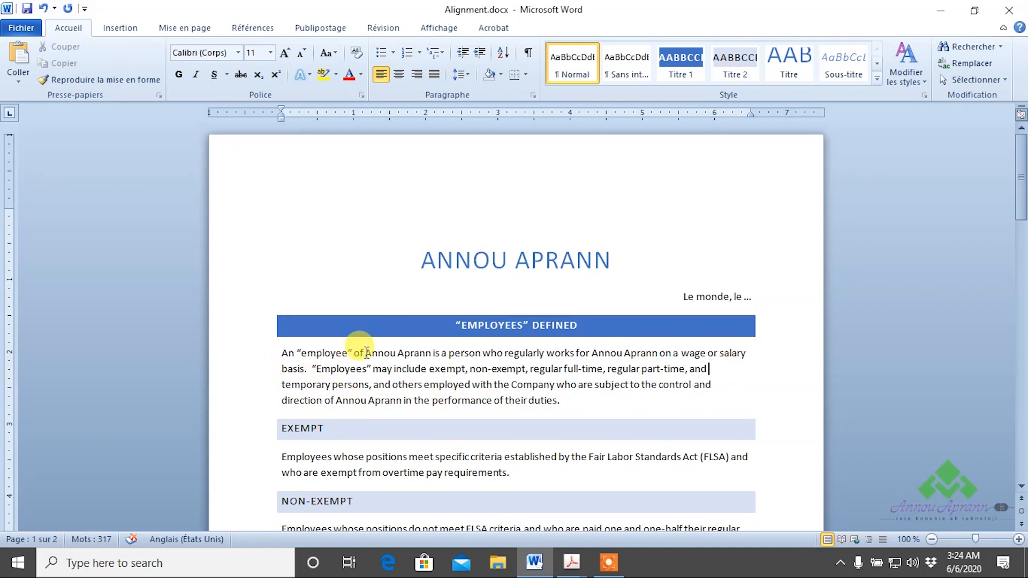
left_click(759, 351)
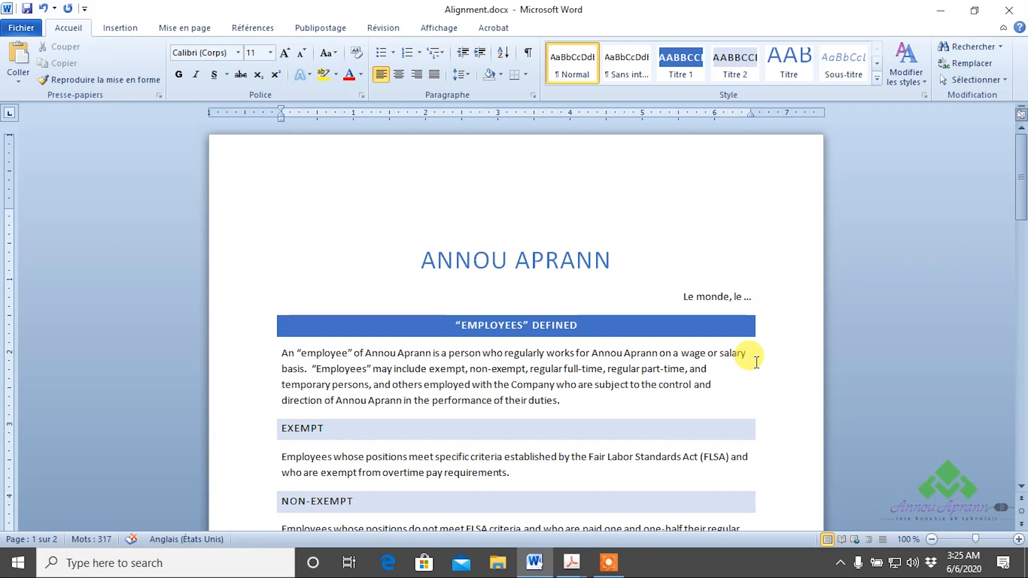
- Compare left, right and centred alignment on the ANNOU APRANN title, finishing with justified alignment
left_click(604, 258)
triple_click(579, 256)
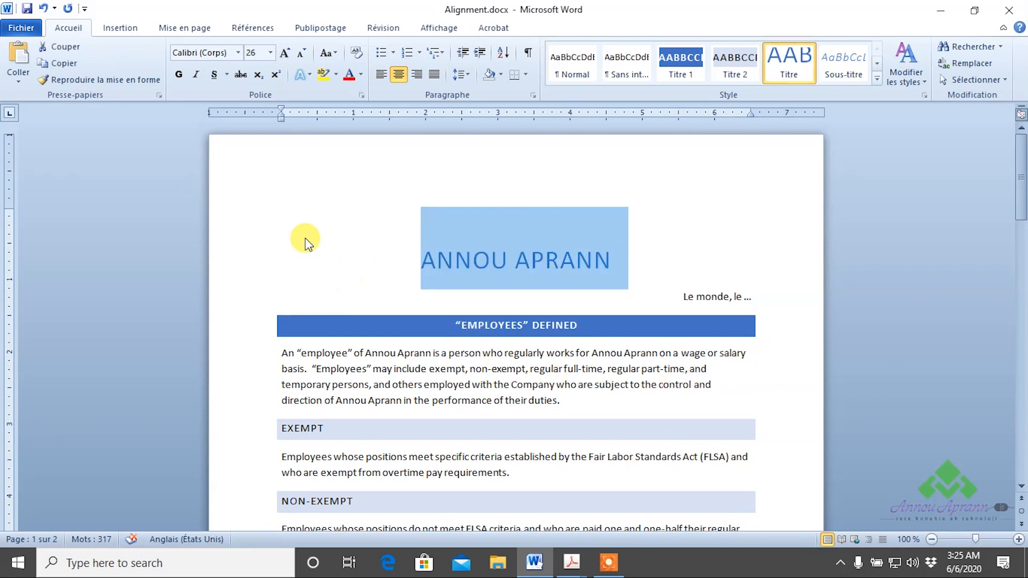
left_click(379, 77)
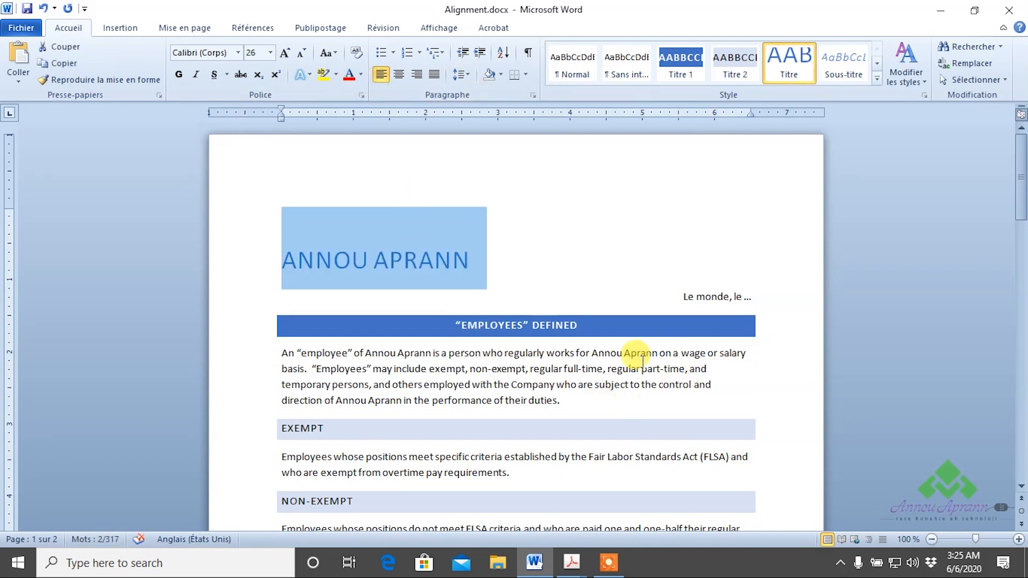
left_click(415, 77)
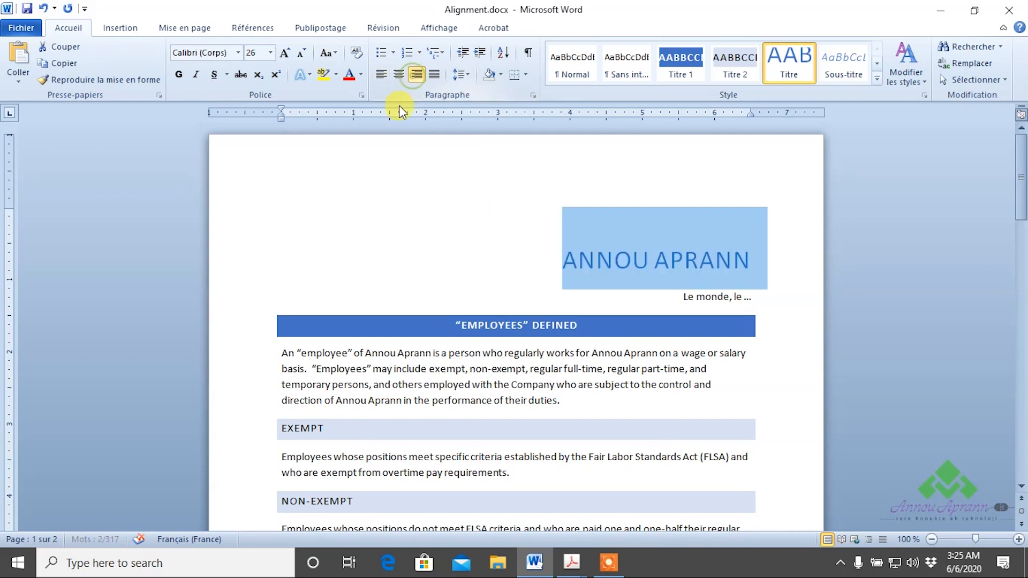
left_click(398, 78)
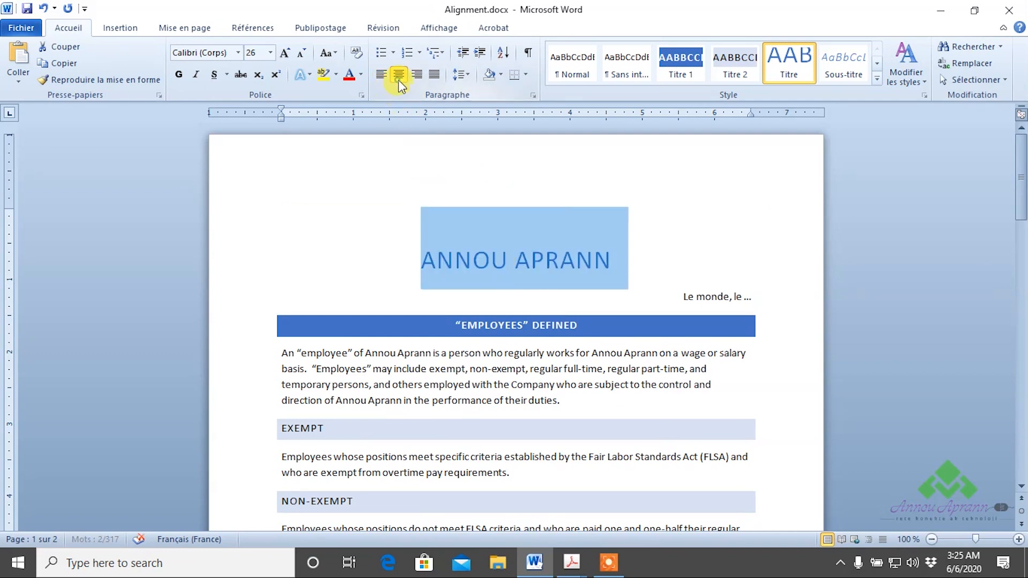
left_click(432, 77)
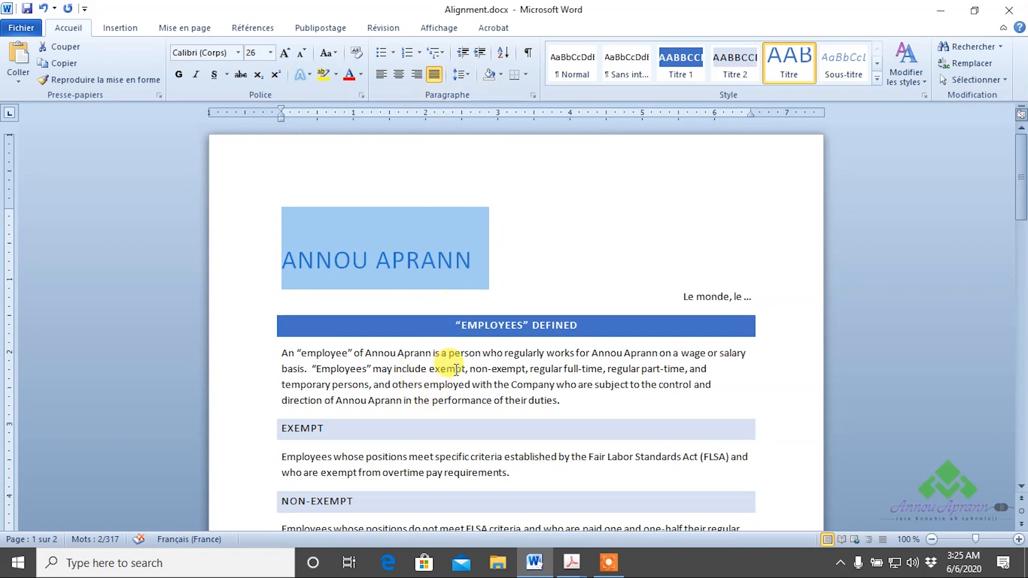
- Justify the body paragraphs below the “EMPLOYEES” DEFINED and EXEMPT headings
left_click_drag(561, 401, 253, 352)
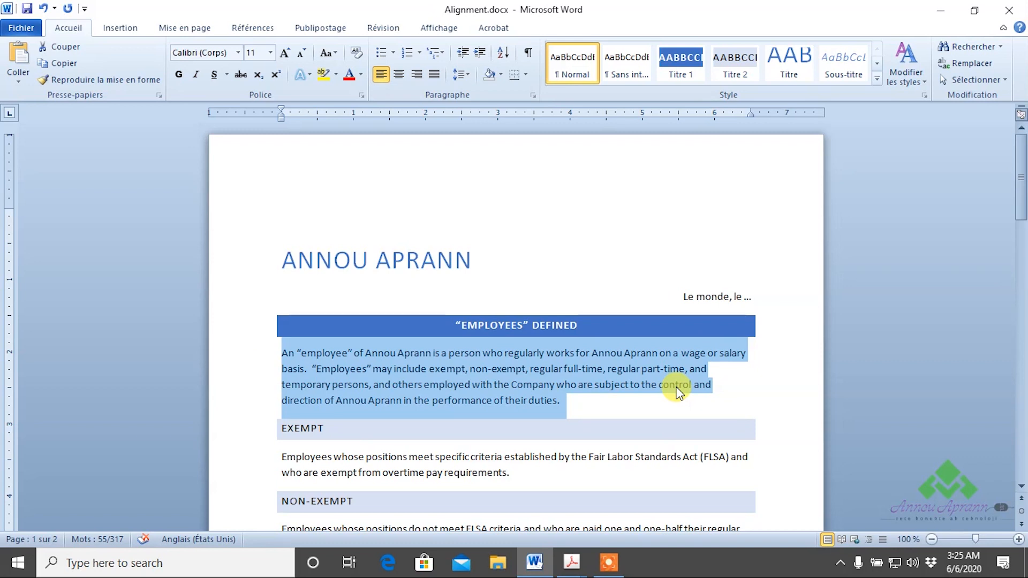
left_click(436, 74)
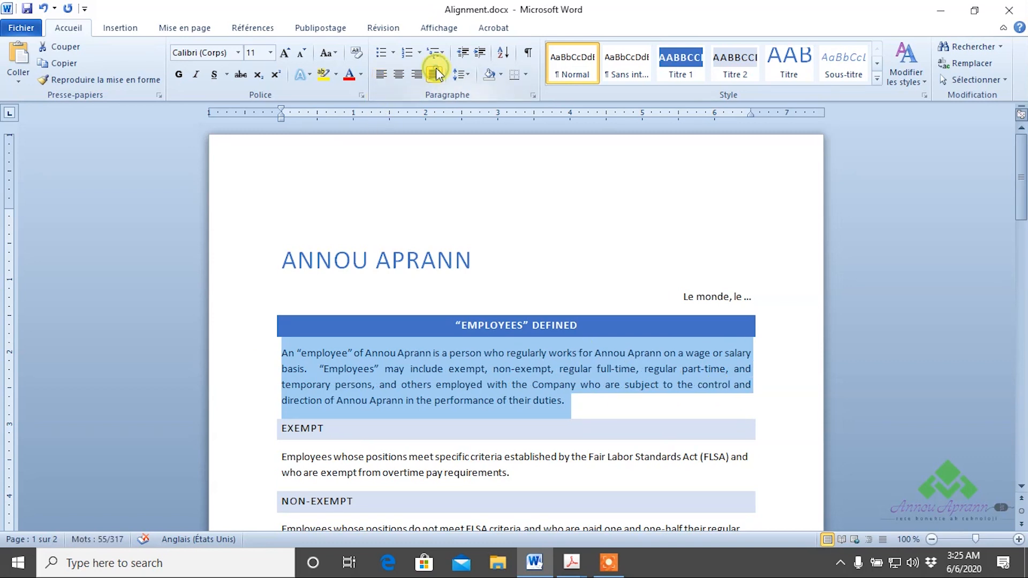
scroll(589, 322, "down", 3)
left_click_drag(524, 328, 280, 313)
left_click(435, 75)
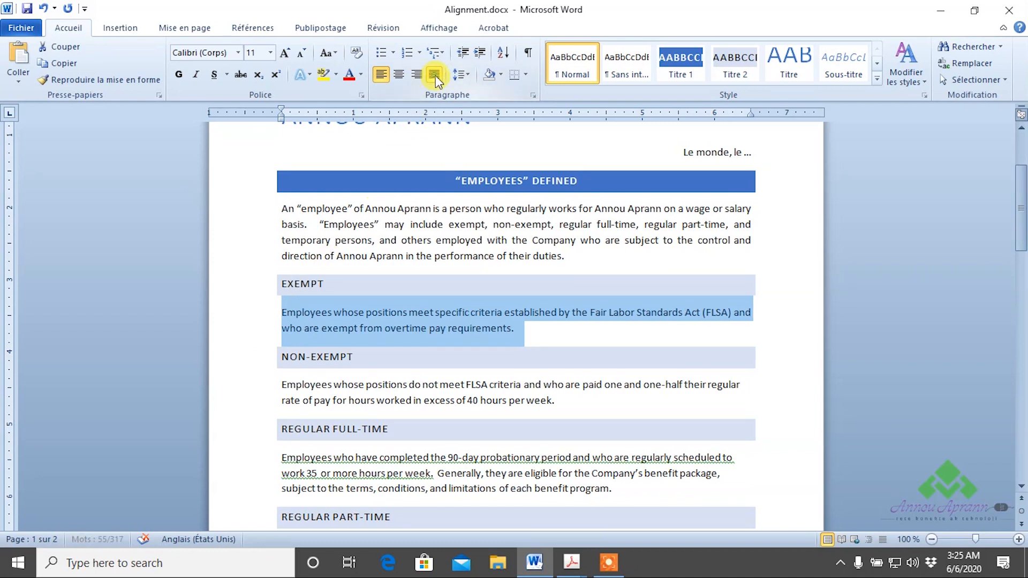
left_click(544, 322)
- Select the date line "Le monde, le …" below the title and examine its alignment
scroll(569, 291, "up", 2)
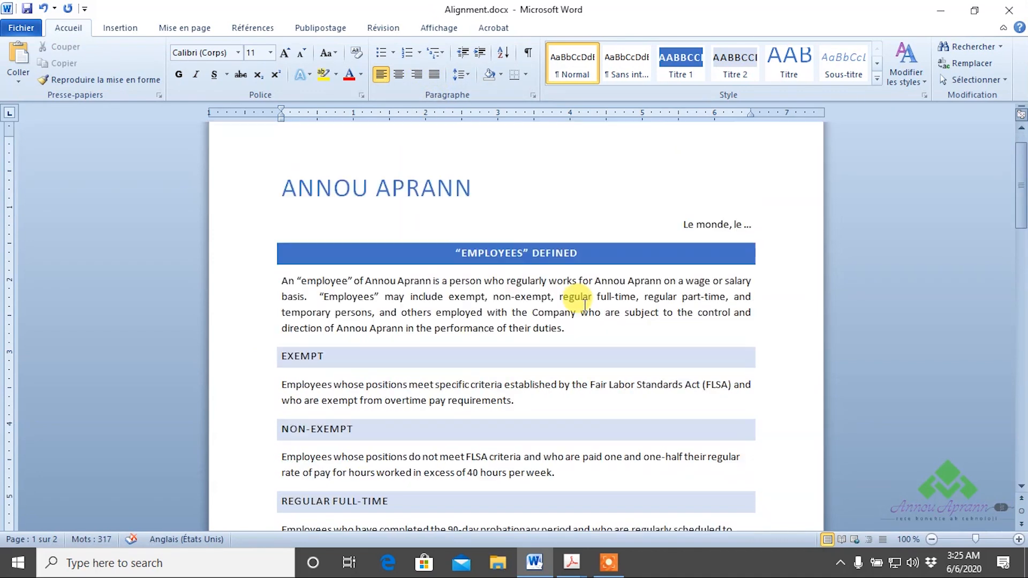
left_click(762, 220)
left_click_drag(763, 220, 656, 217)
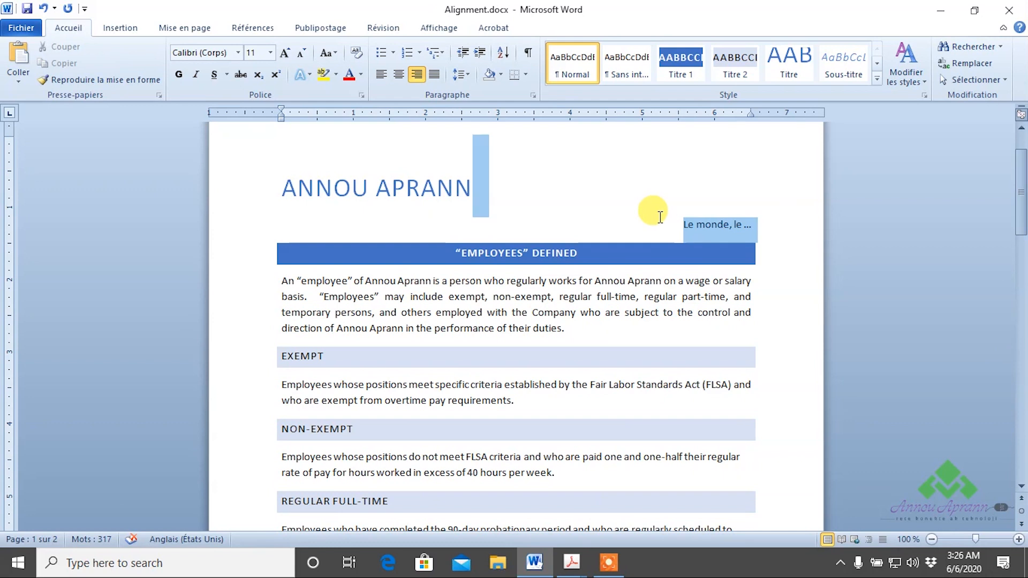
left_click(716, 219)
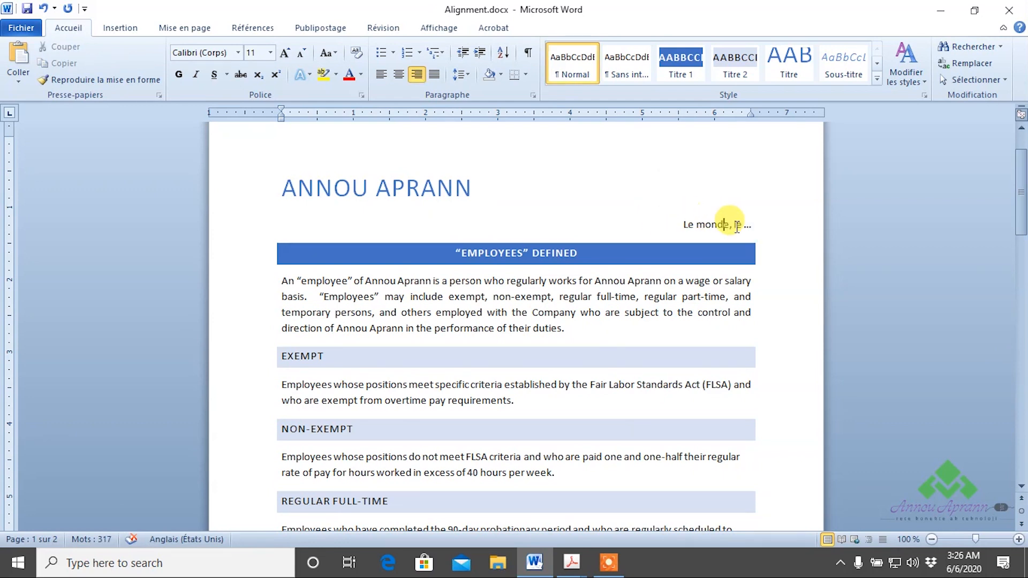
left_click(681, 223)
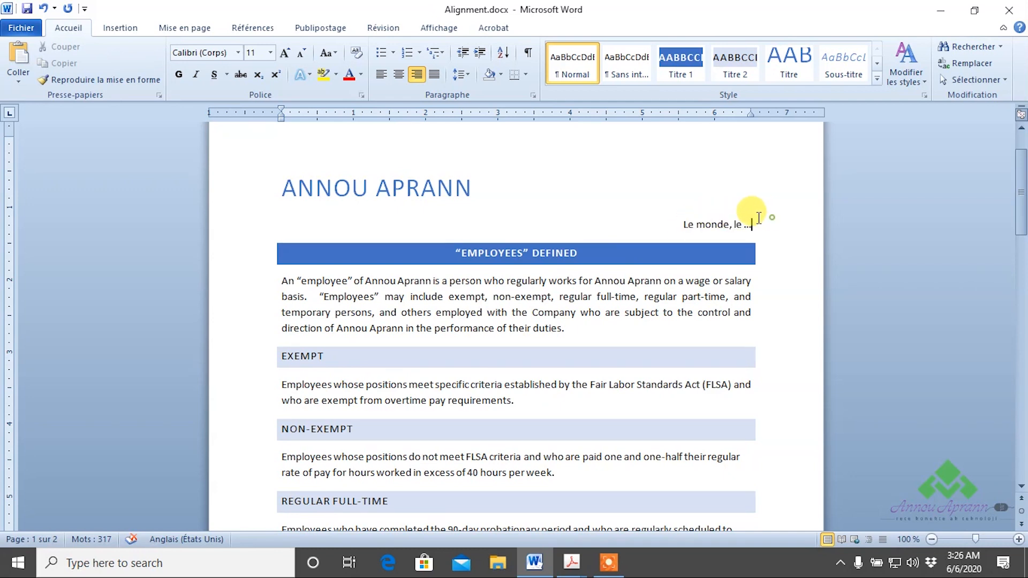
left_click_drag(771, 217, 667, 220)
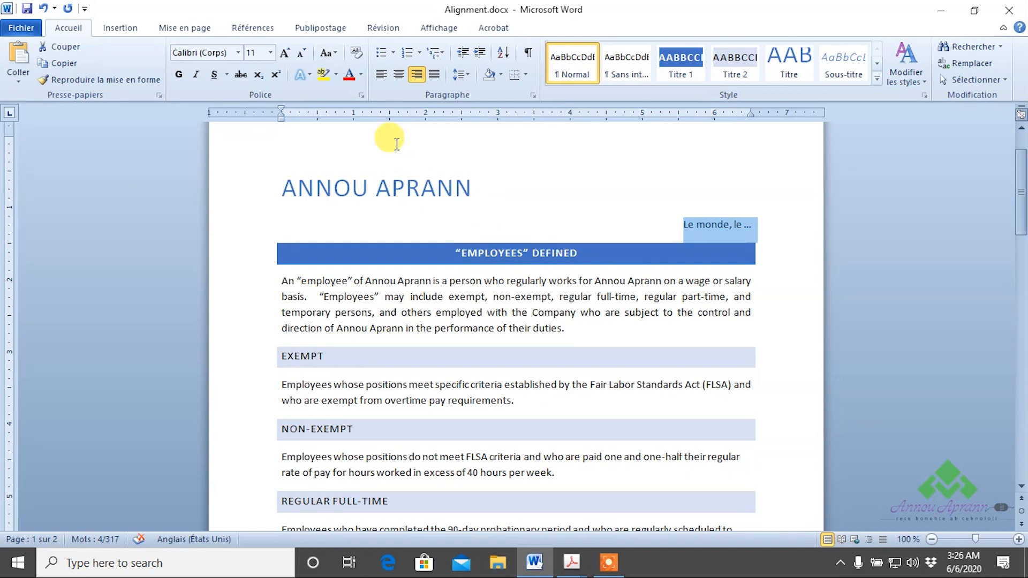
- Try centring the closing word "Administration" on page 2, and finish by aligning it to the right
scroll(456, 190, "down", 12)
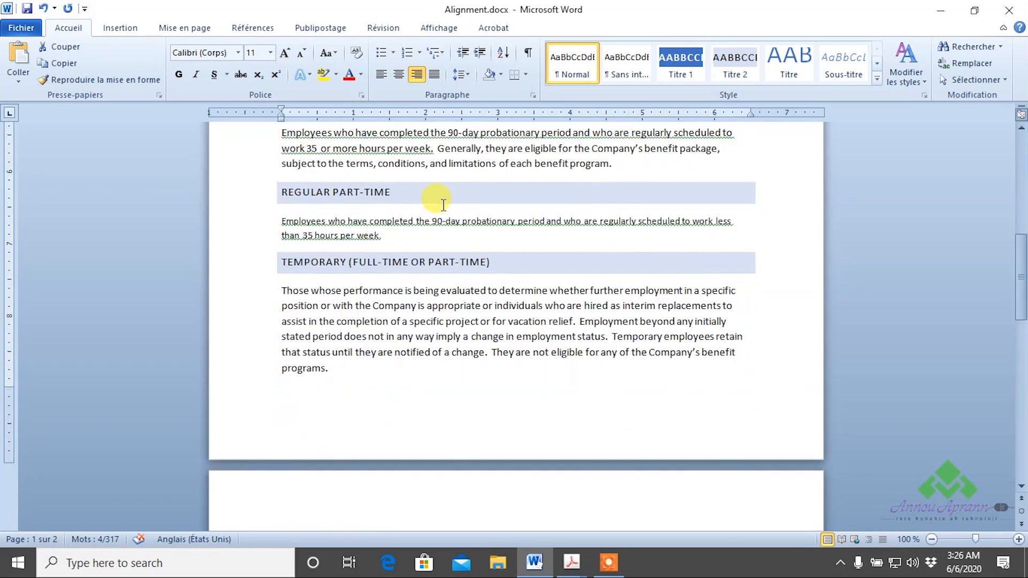
scroll(423, 230, "down", 12)
left_click_drag(386, 242, 247, 249)
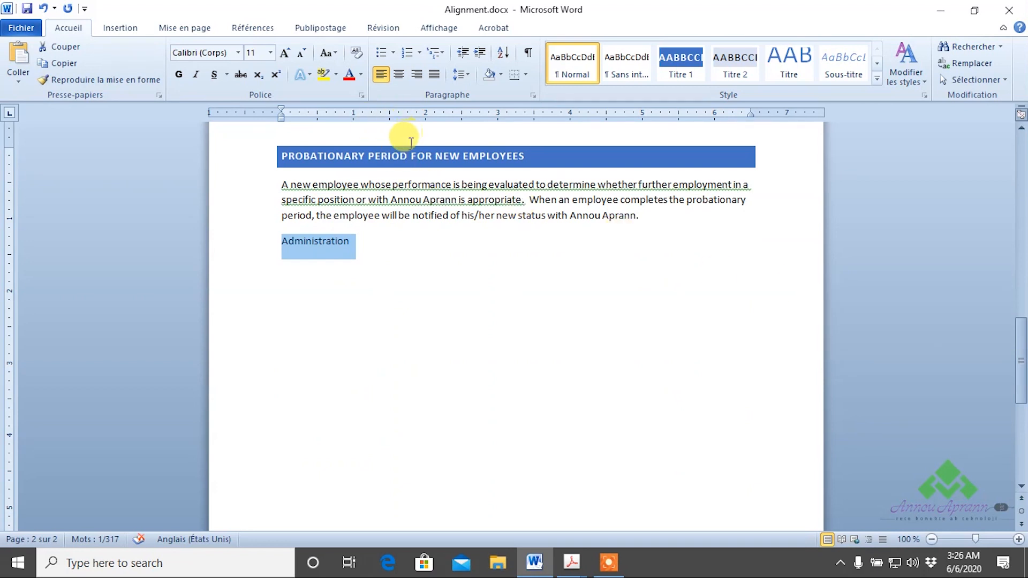
left_click(398, 81)
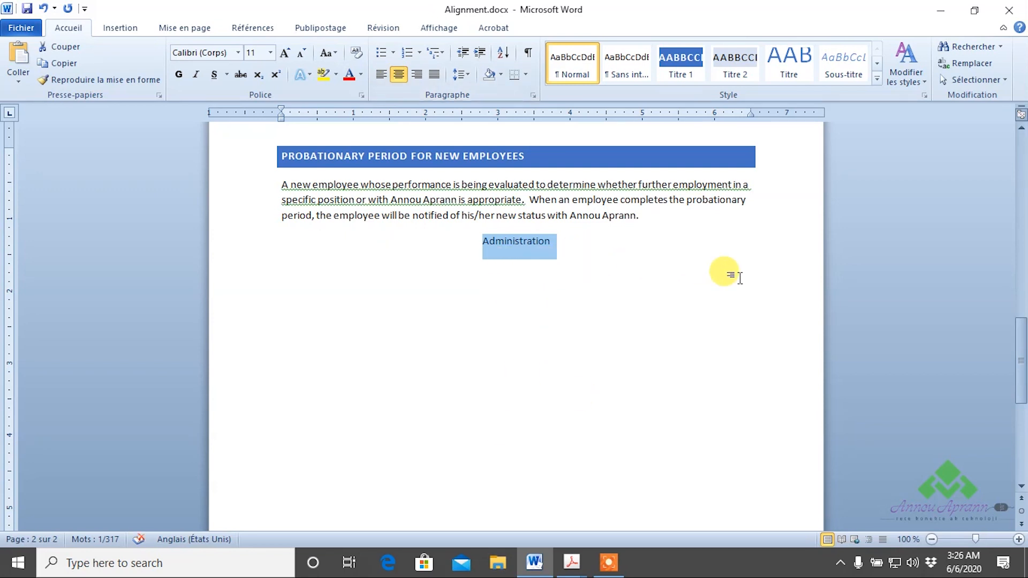
left_click(417, 74)
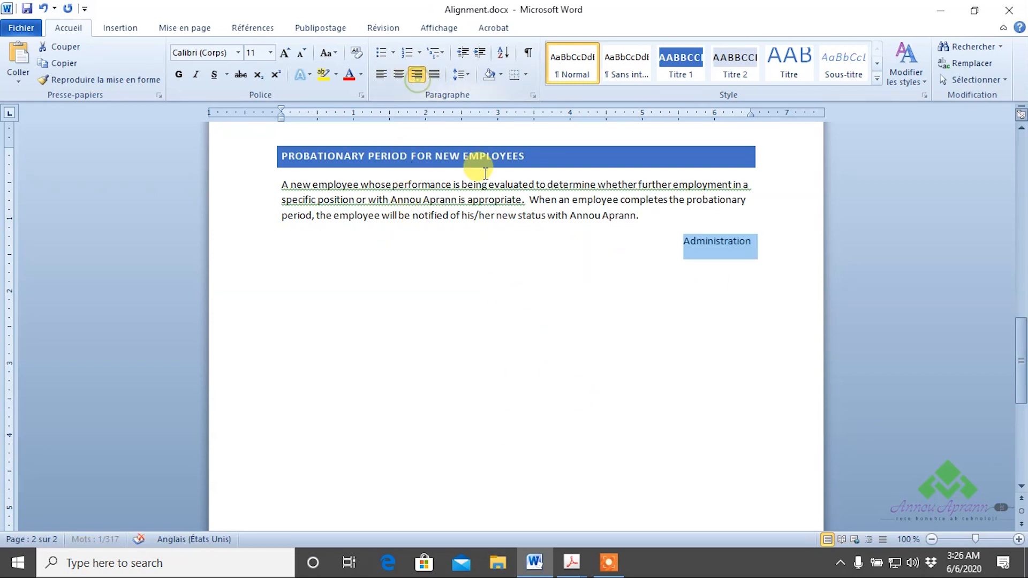
left_click(745, 287)
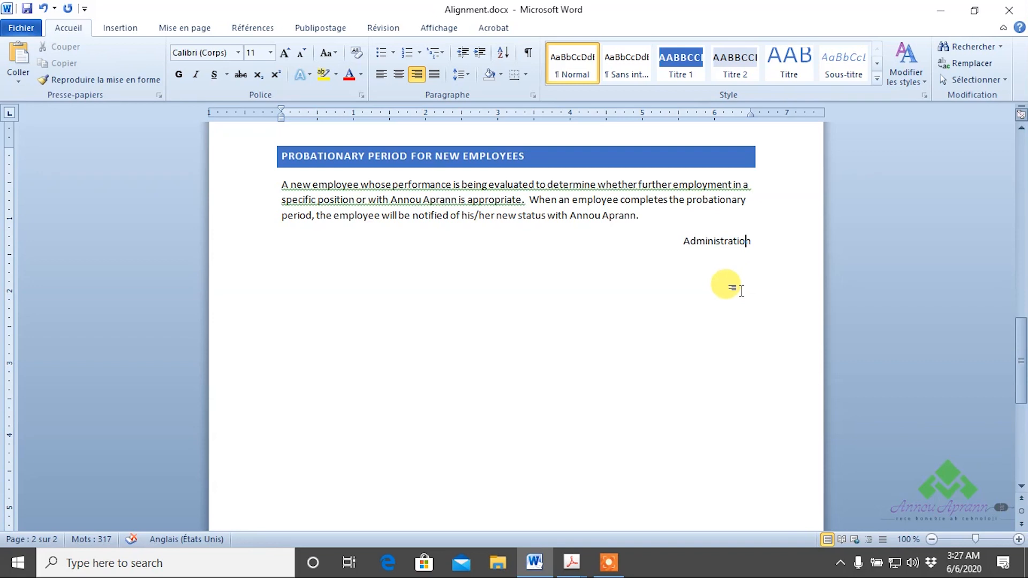
- Justify the paragraph below the REGULAR FULL-TIME heading on the first page
scroll(713, 321, "up", 3)
scroll(712, 321, "up", 3)
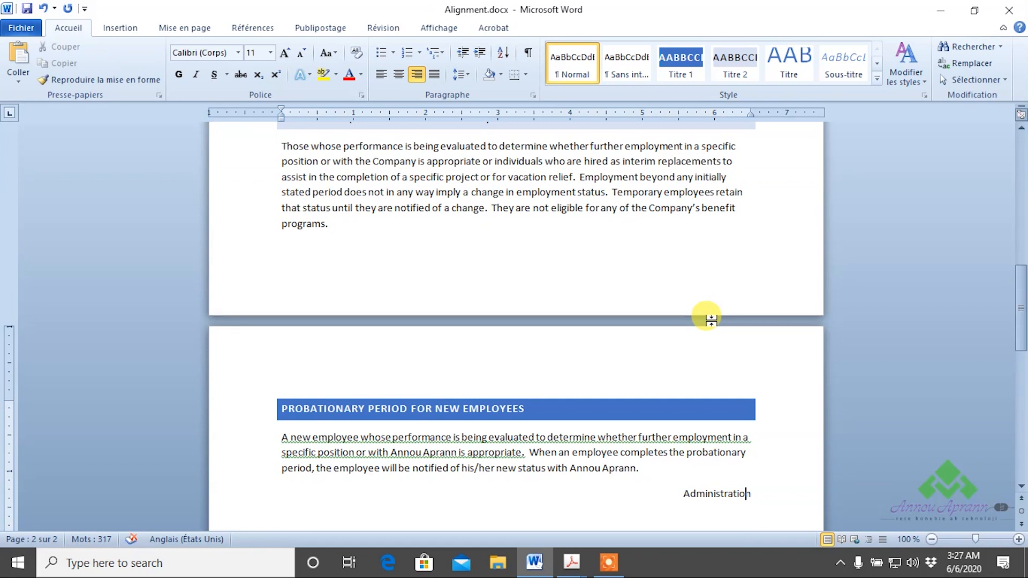
scroll(710, 320, "up", 20)
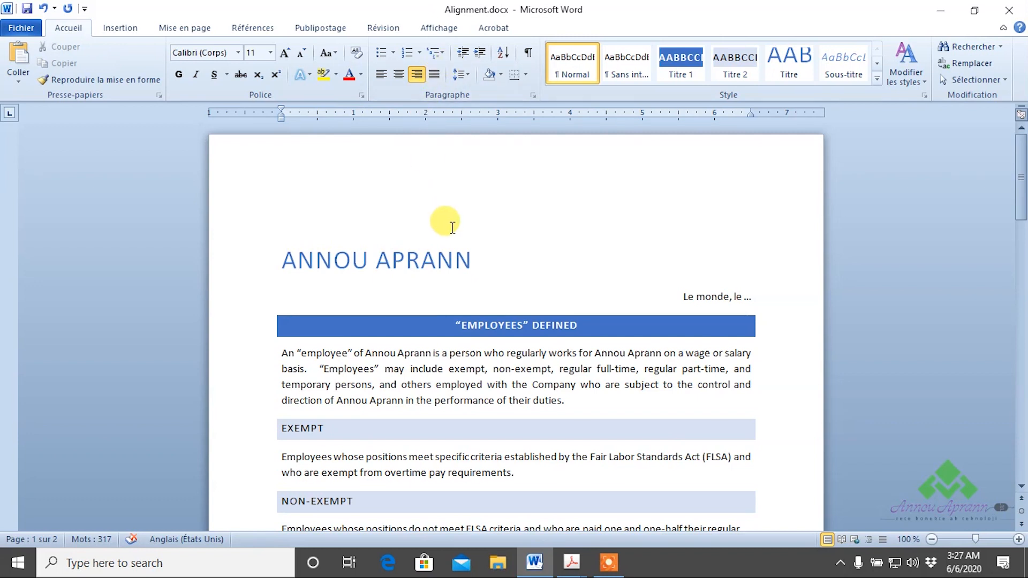
scroll(514, 322, "down", 3)
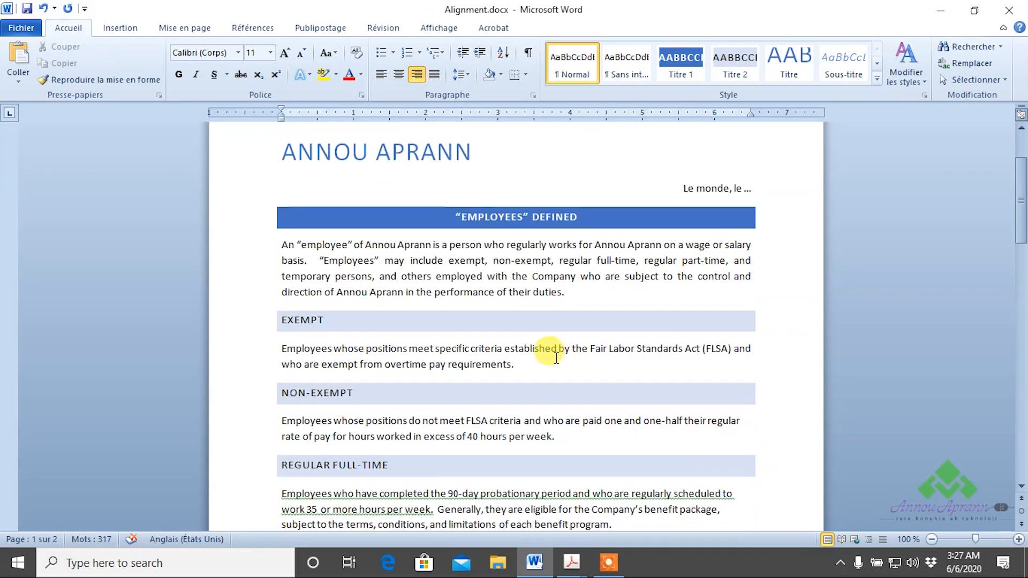
left_click_drag(615, 450, 278, 428)
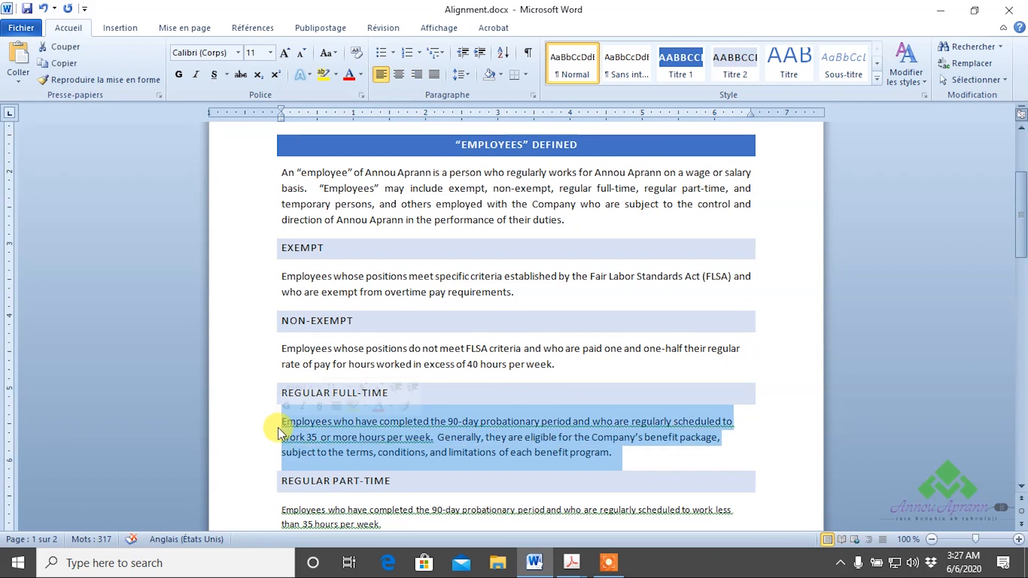
left_click(430, 76)
left_click(770, 454)
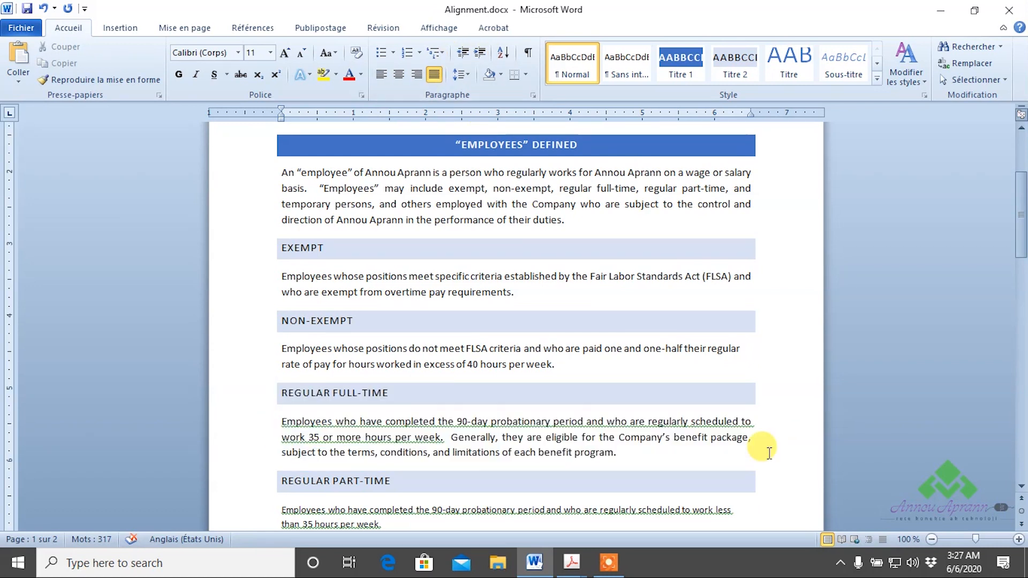